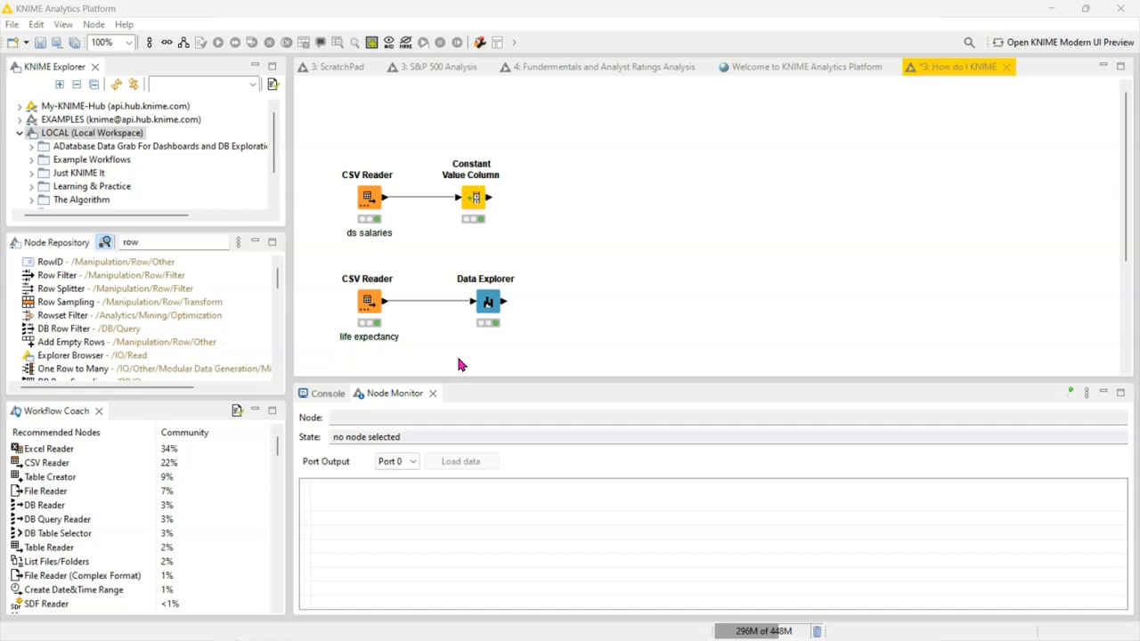
Open the Data Explorer view for the life expectancy data and examine the zero and missing counts of the numeric columns, including Schooling
left_click(368, 300)
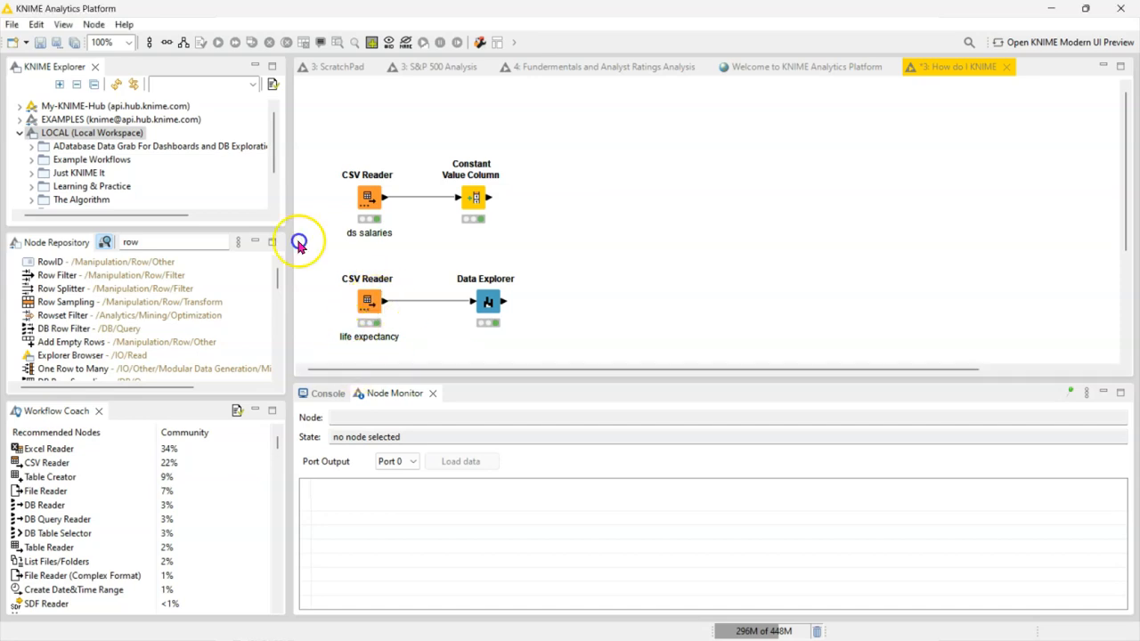
left_click(485, 312)
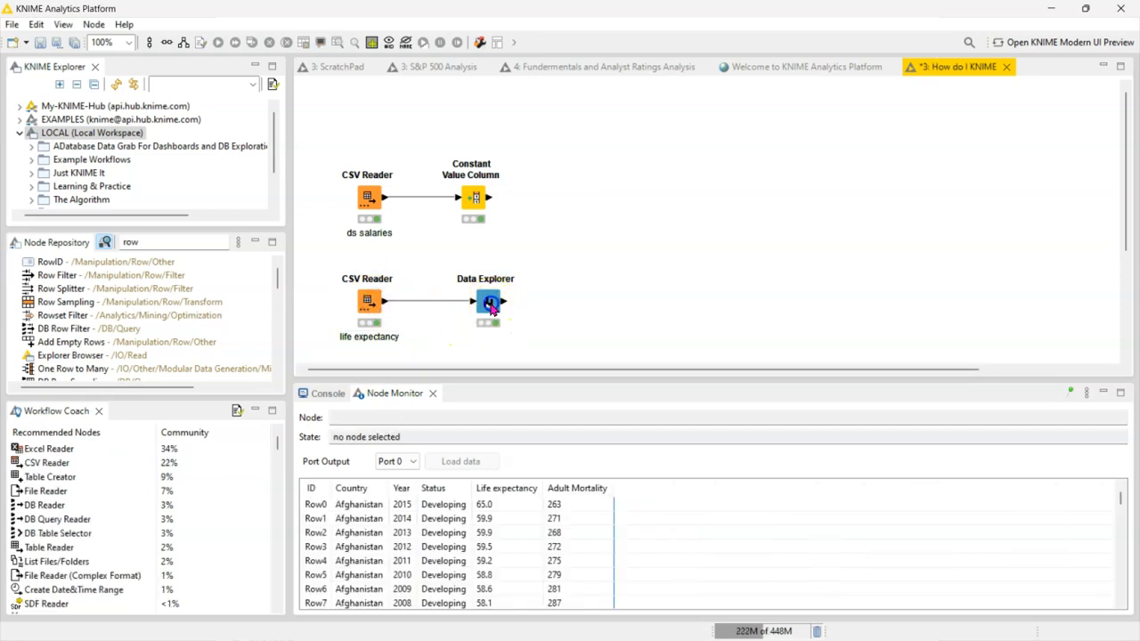
right_click(489, 305)
left_click(561, 458)
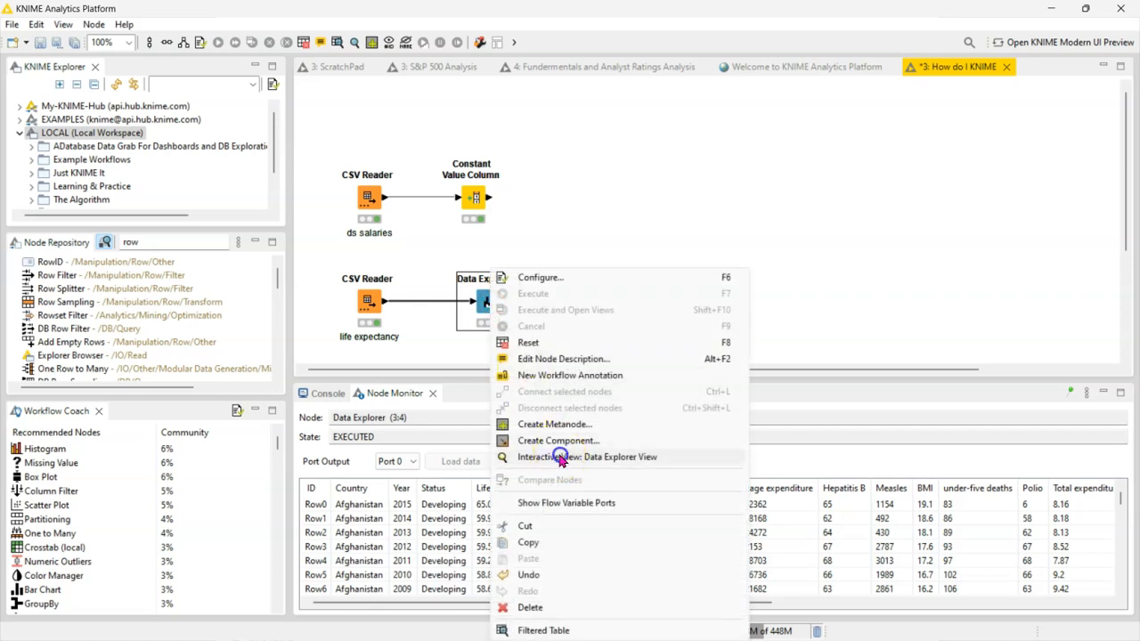
left_click(887, 47)
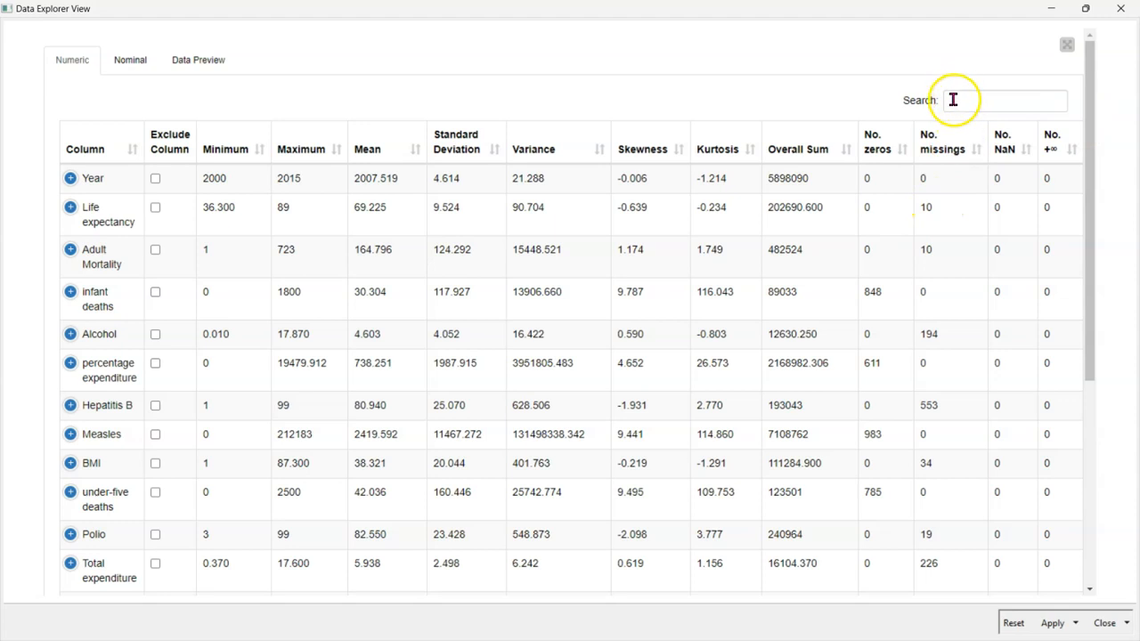
scroll(937, 338, "down", 4)
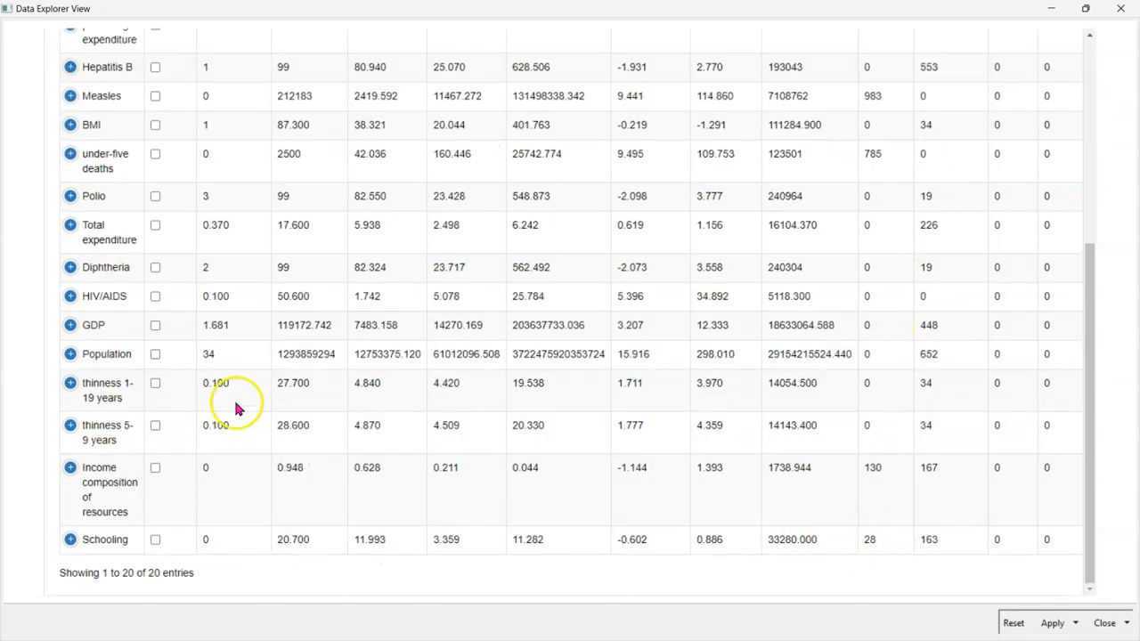
double_click(870, 544)
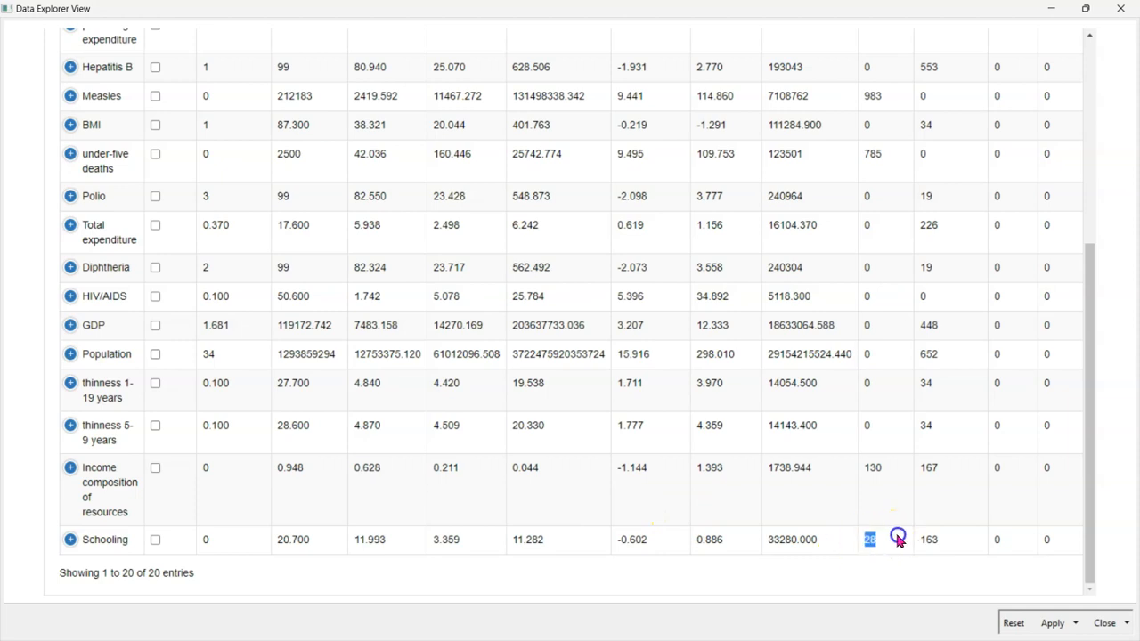
left_click(1121, 9)
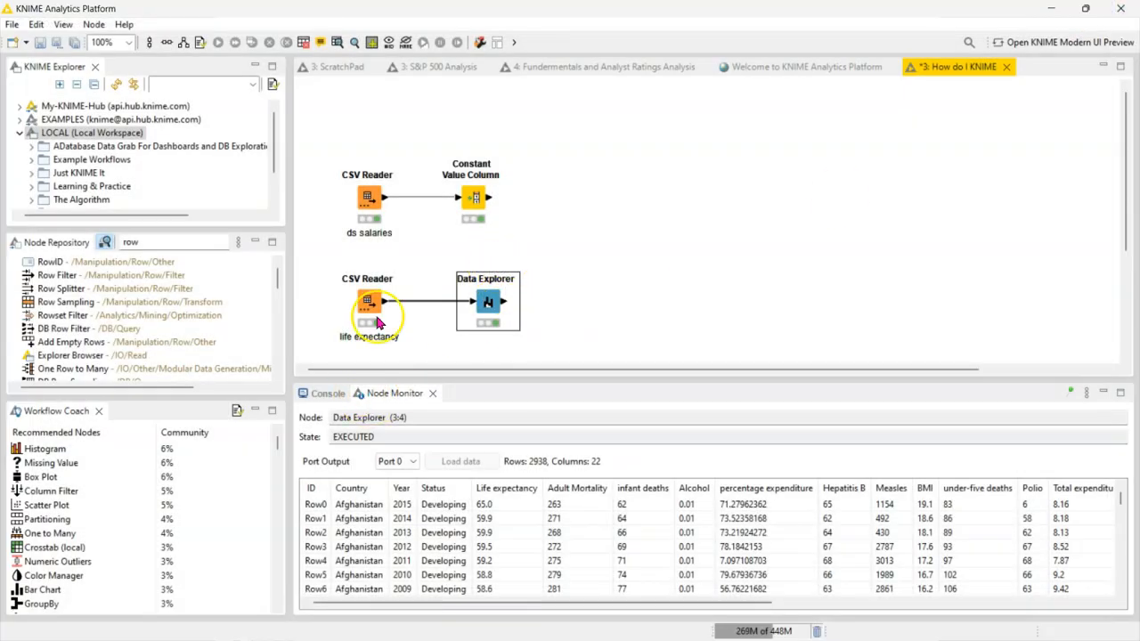
Search the node repository for "missing" and add a Missing Value node connected to the Data Explorer output
left_click(58, 243)
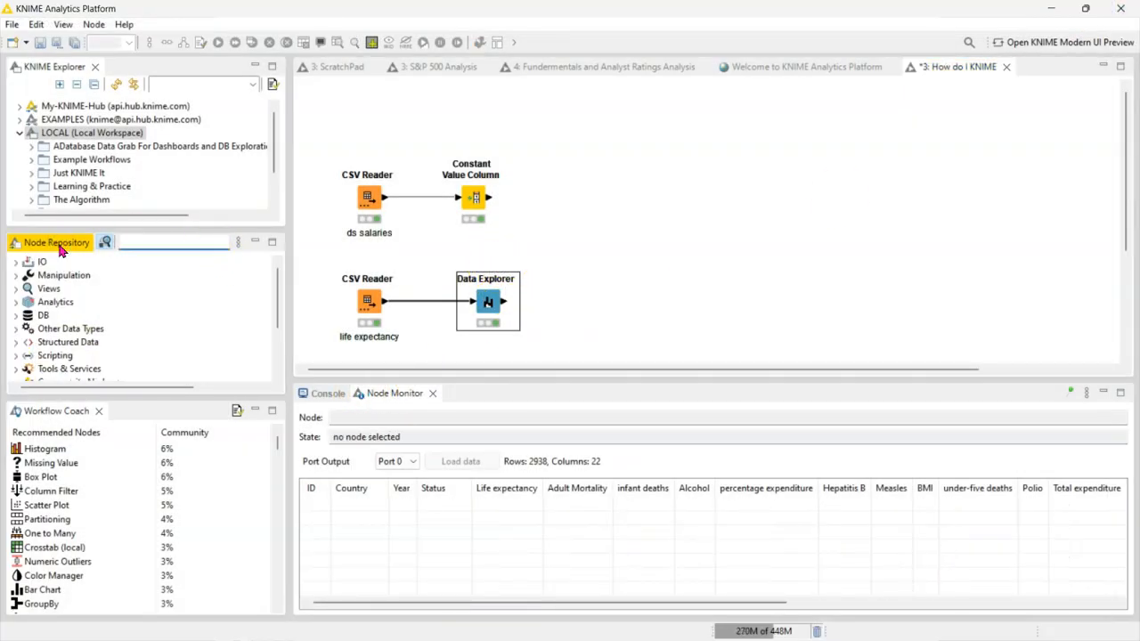
type("missing")
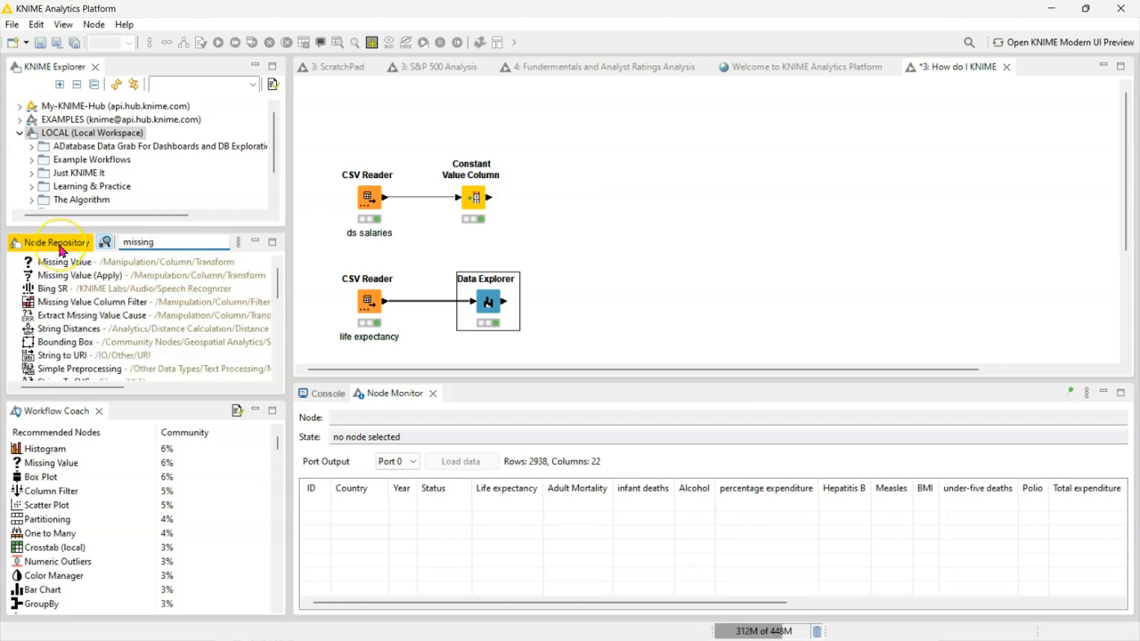
left_click_drag(59, 261, 617, 295)
left_click(211, 261)
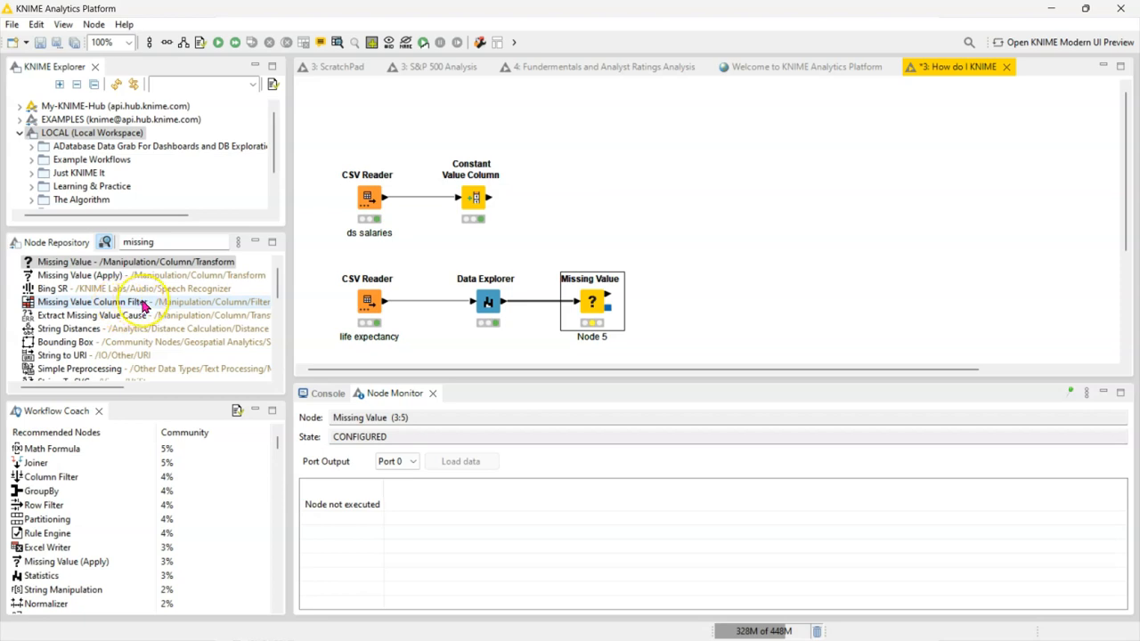
left_click_drag(143, 305, 592, 309)
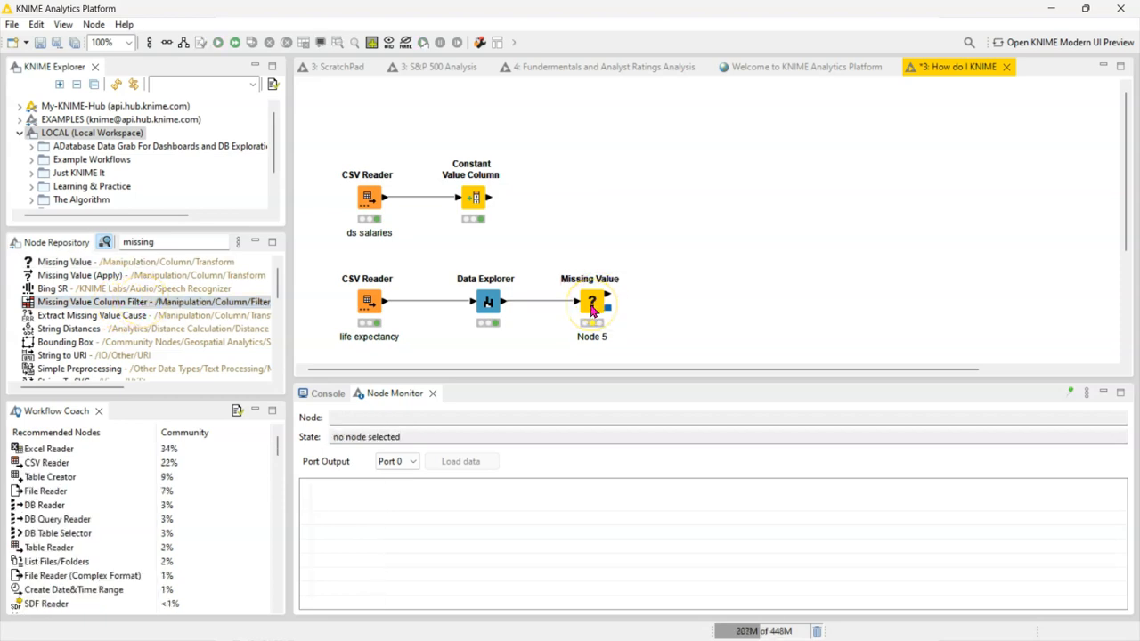
left_click(592, 309)
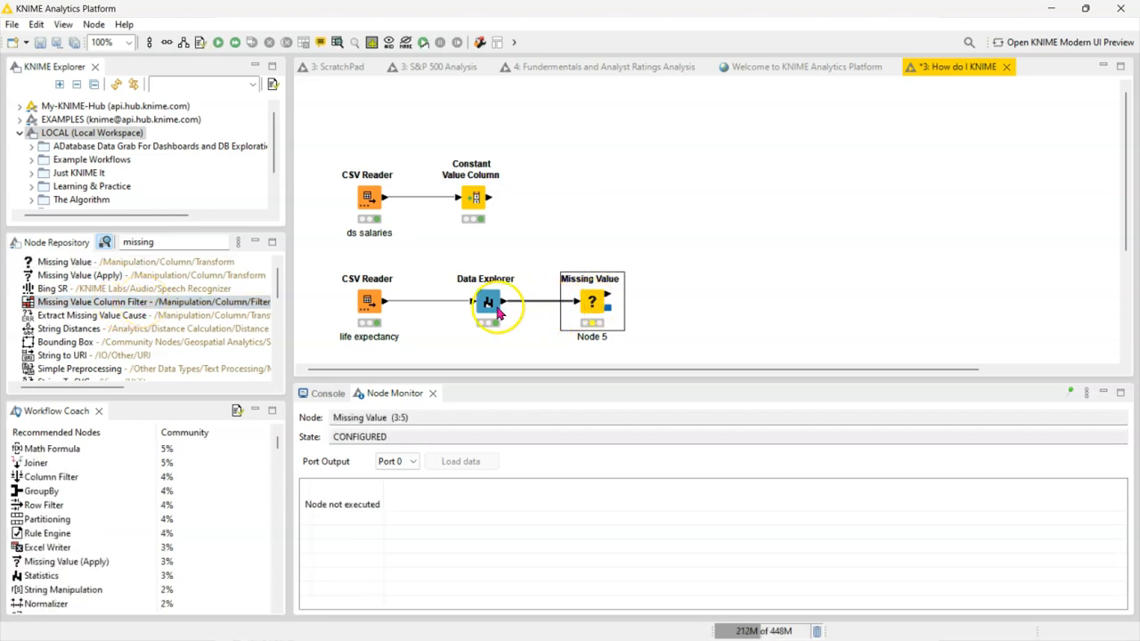
Configure the Missing Value node to apply Remove Row* to missing values in the Schooling column
double_click(591, 307)
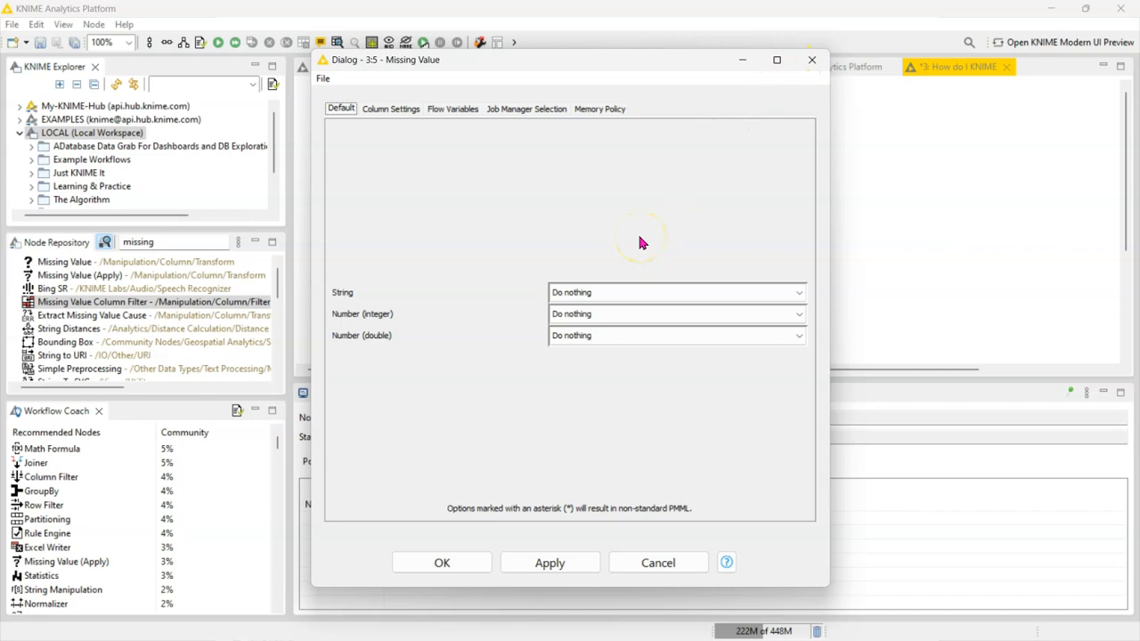
left_click(404, 110)
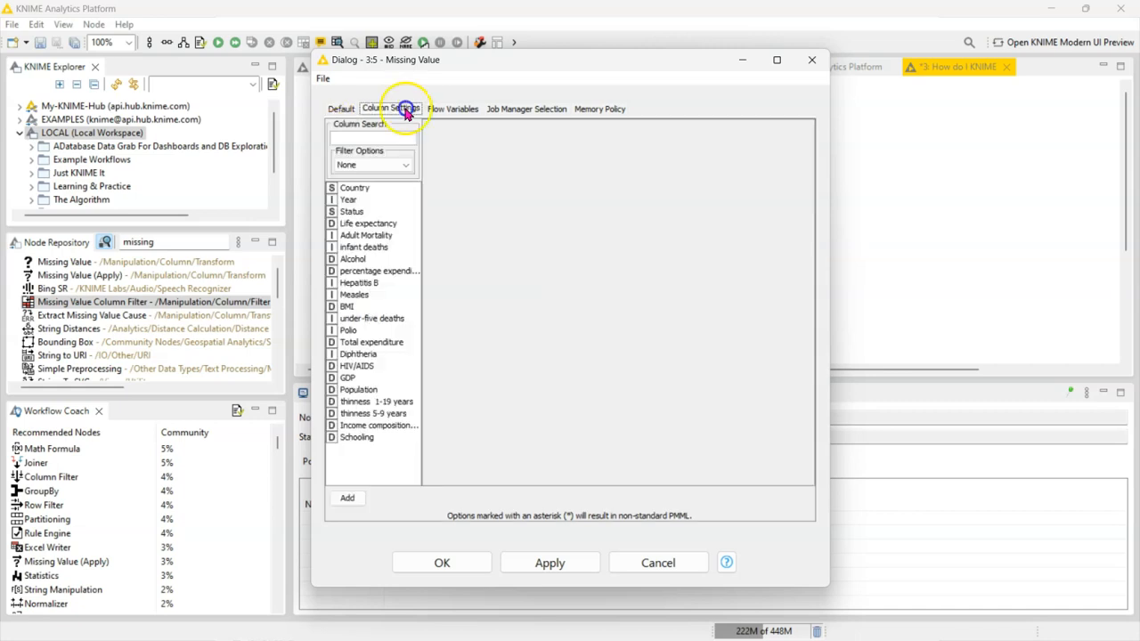
double_click(361, 437)
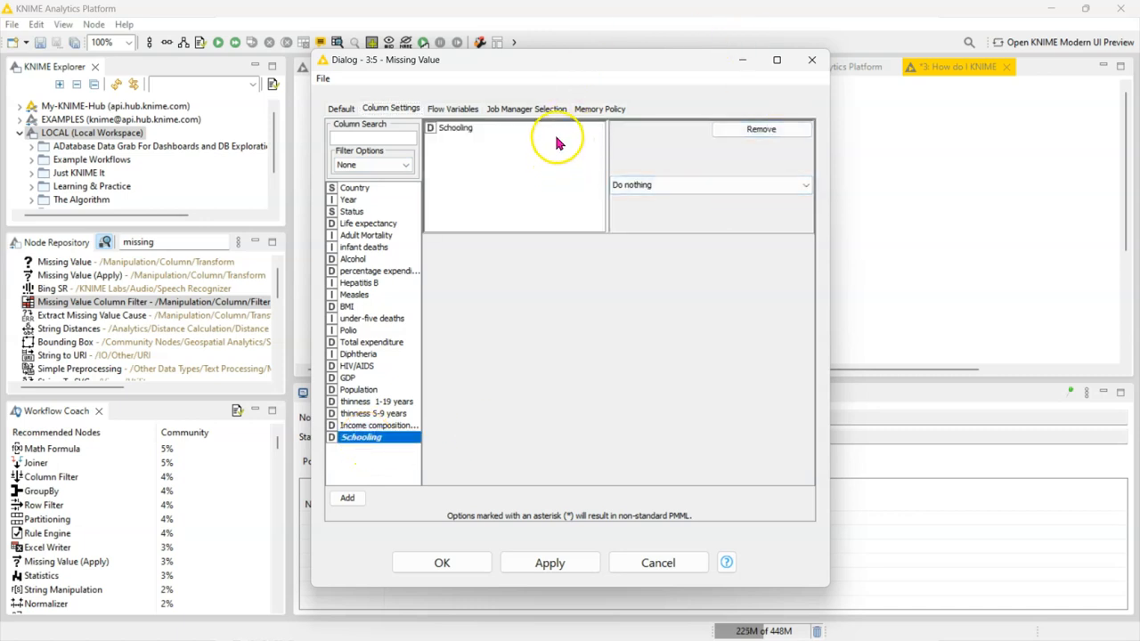
left_click(671, 184)
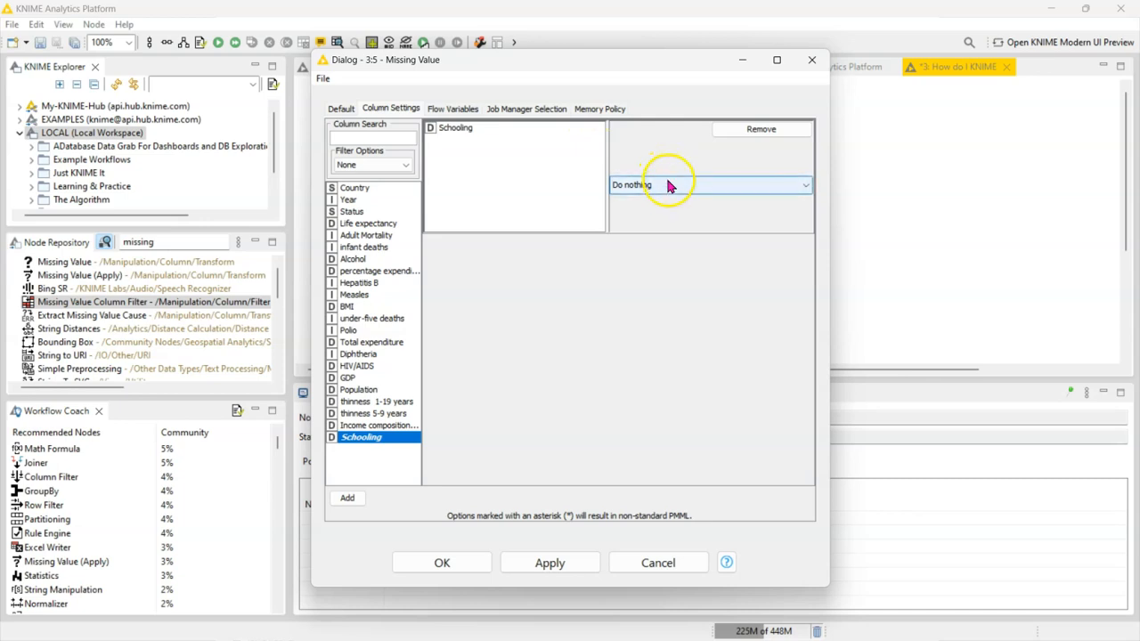
left_click(671, 186)
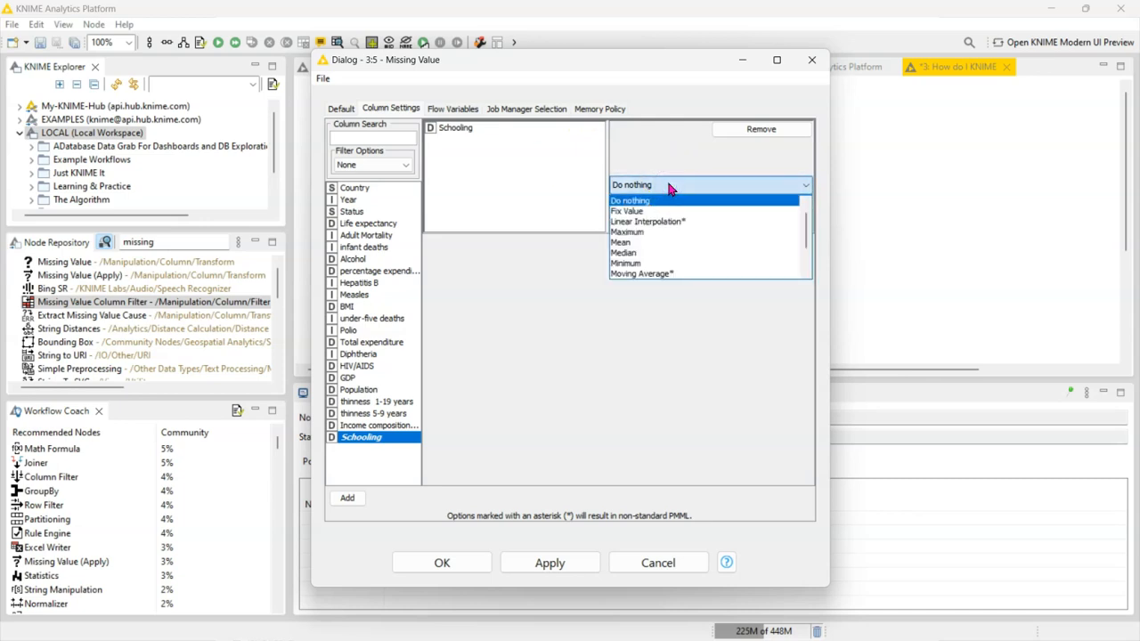
scroll(663, 258, "down", 2)
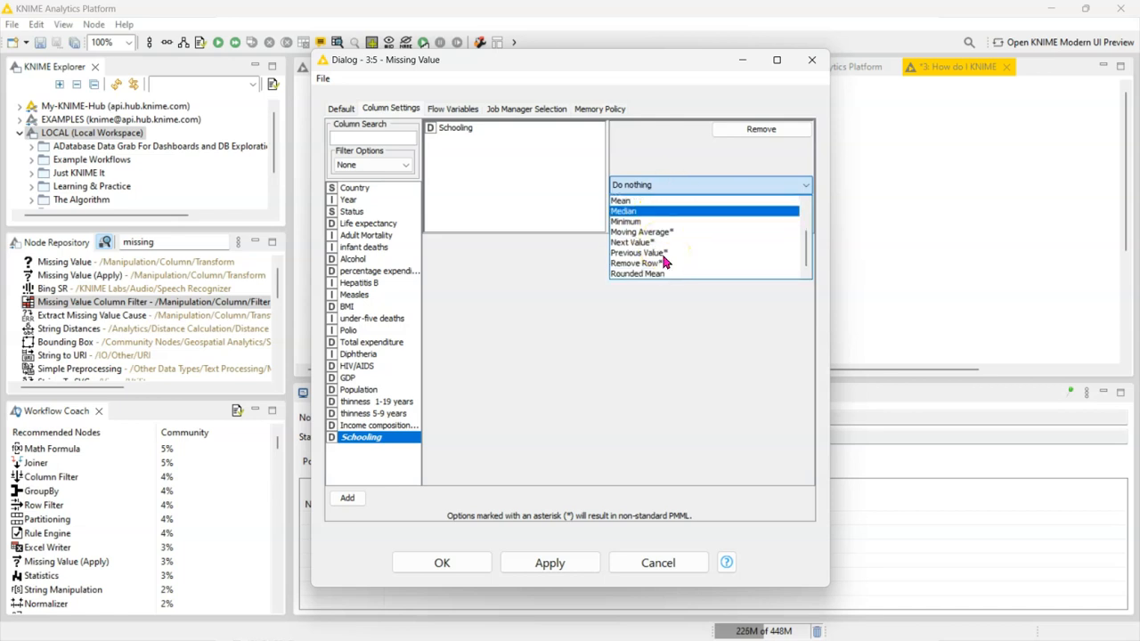
left_click(663, 263)
left_click(442, 563)
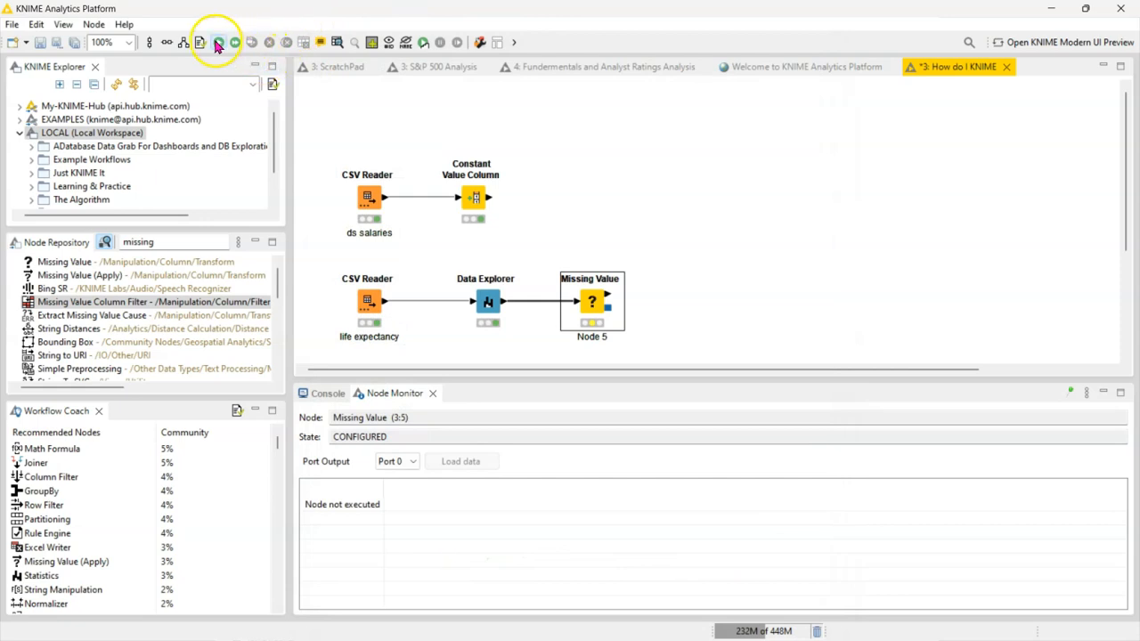
Execute the Missing Value node and compare its output row count with that of the Data Explorer
left_click(216, 45)
left_click(489, 301)
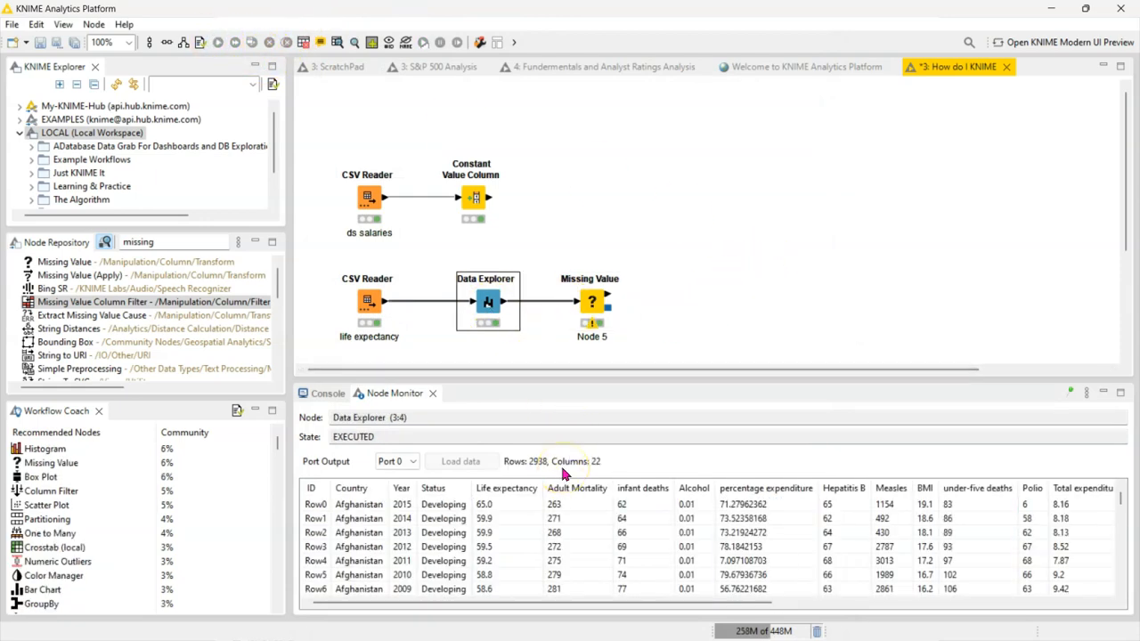
left_click(592, 301)
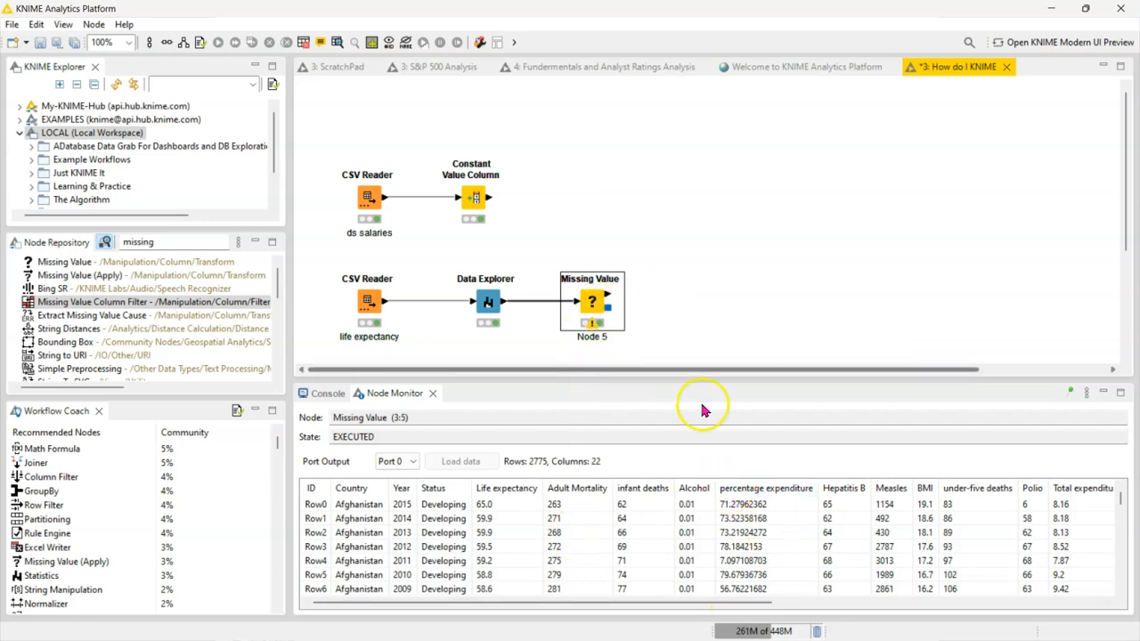
Remove the individual Schooling column setting from the Missing Value node's configuration
double_click(595, 303)
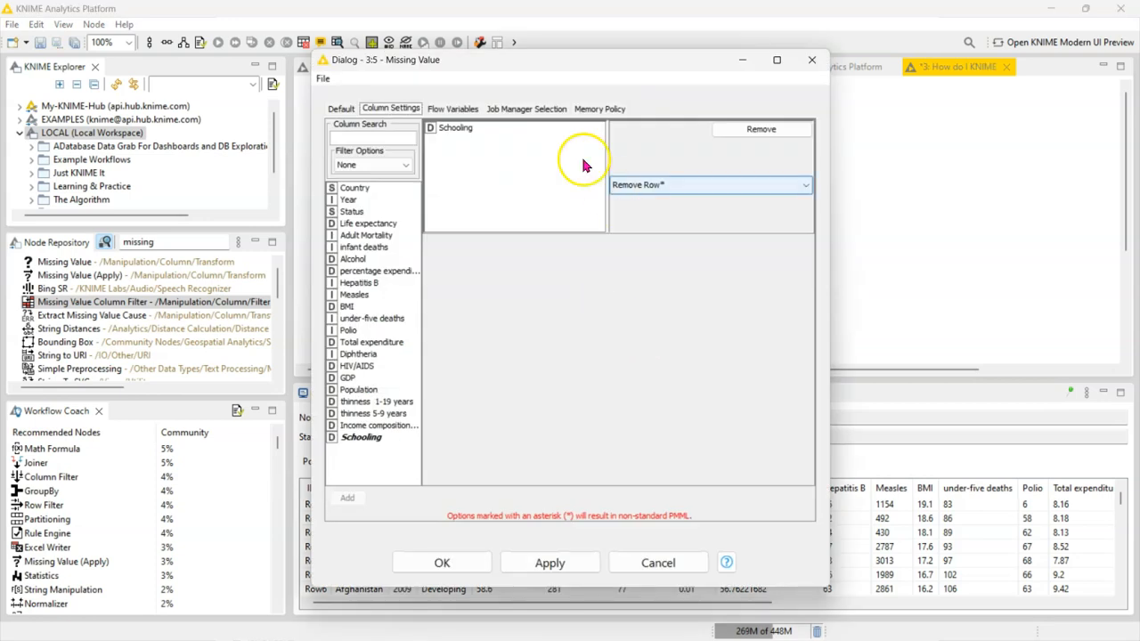
left_click(762, 127)
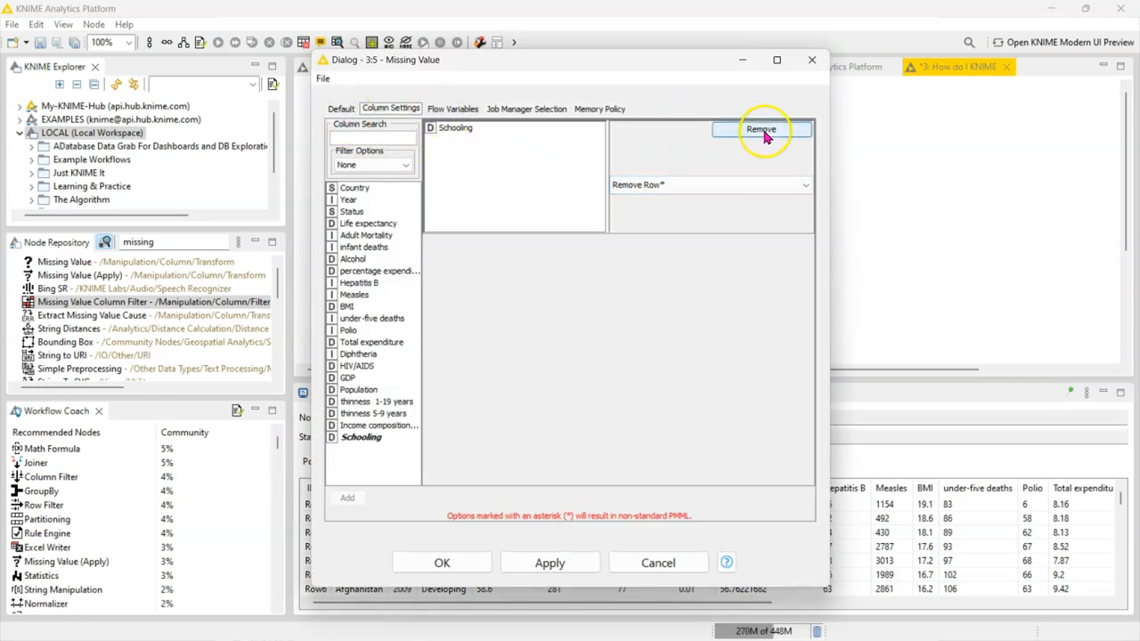
Review the default missing-value options for String and Number (integer) columns and the list of individual columns, and accept the Missing Value configuration
left_click(341, 108)
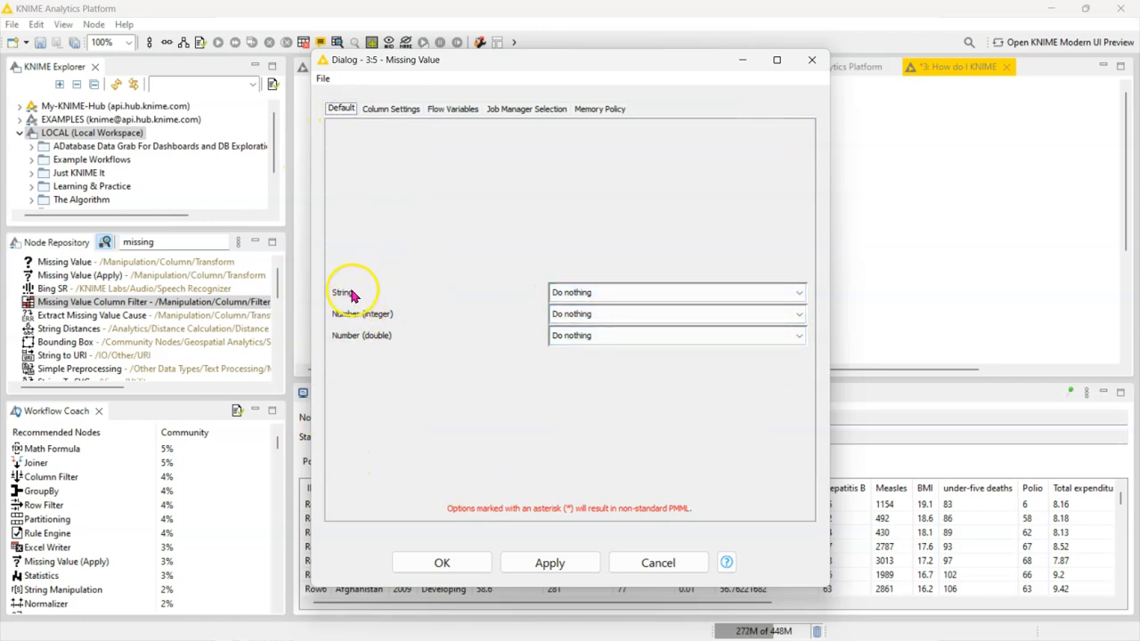
left_click(729, 294)
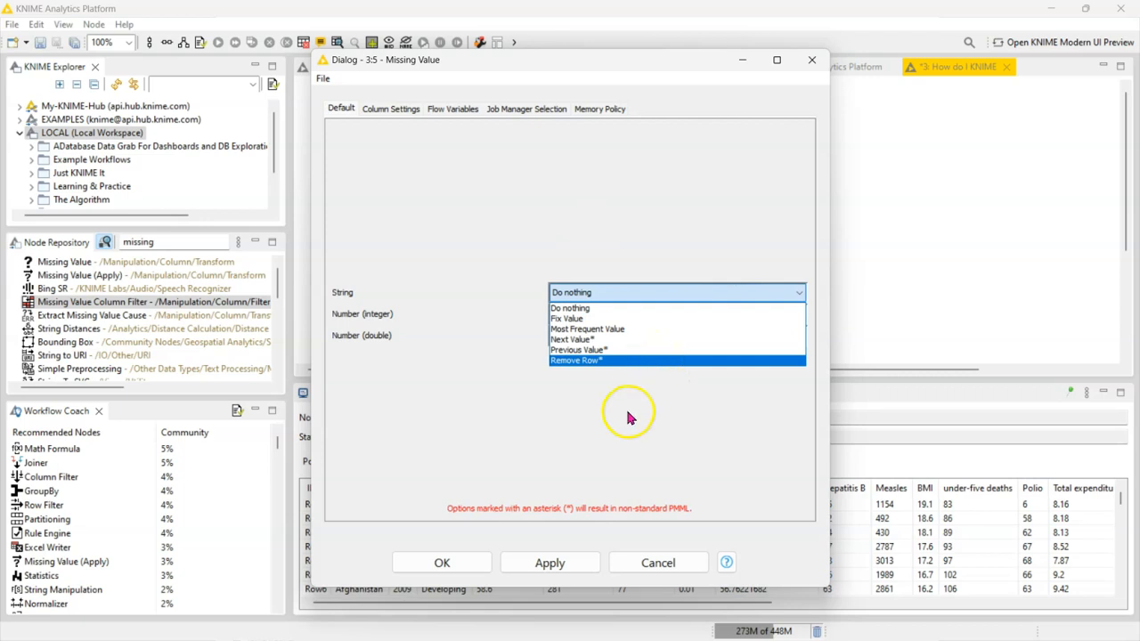
left_click(628, 417)
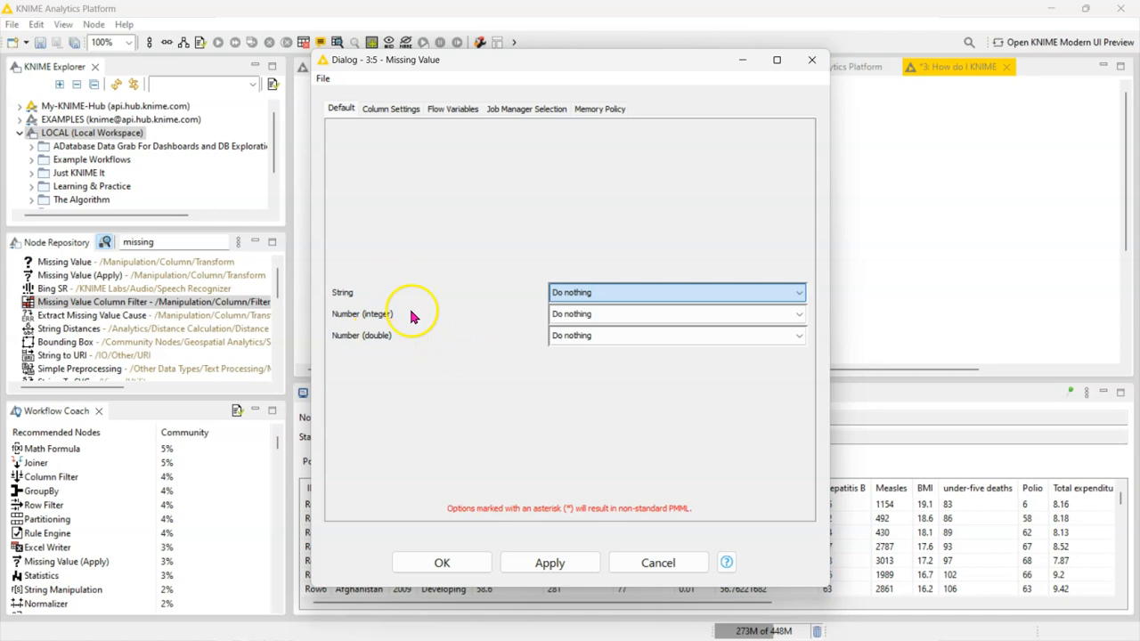
left_click(599, 314)
left_click(598, 314)
left_click(584, 400)
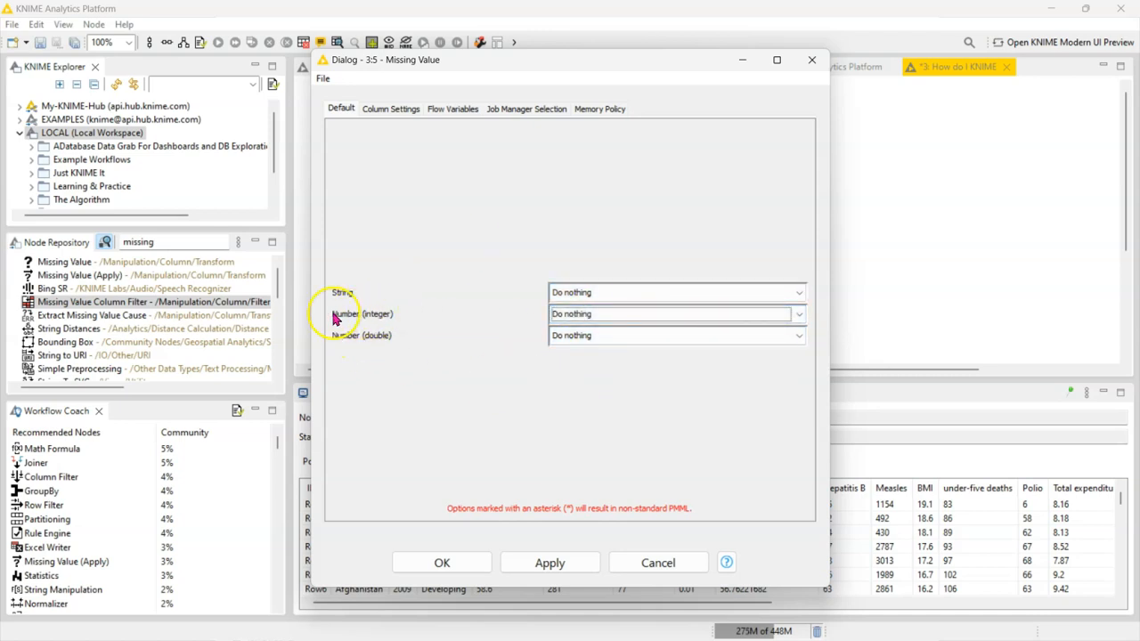
left_click(654, 319)
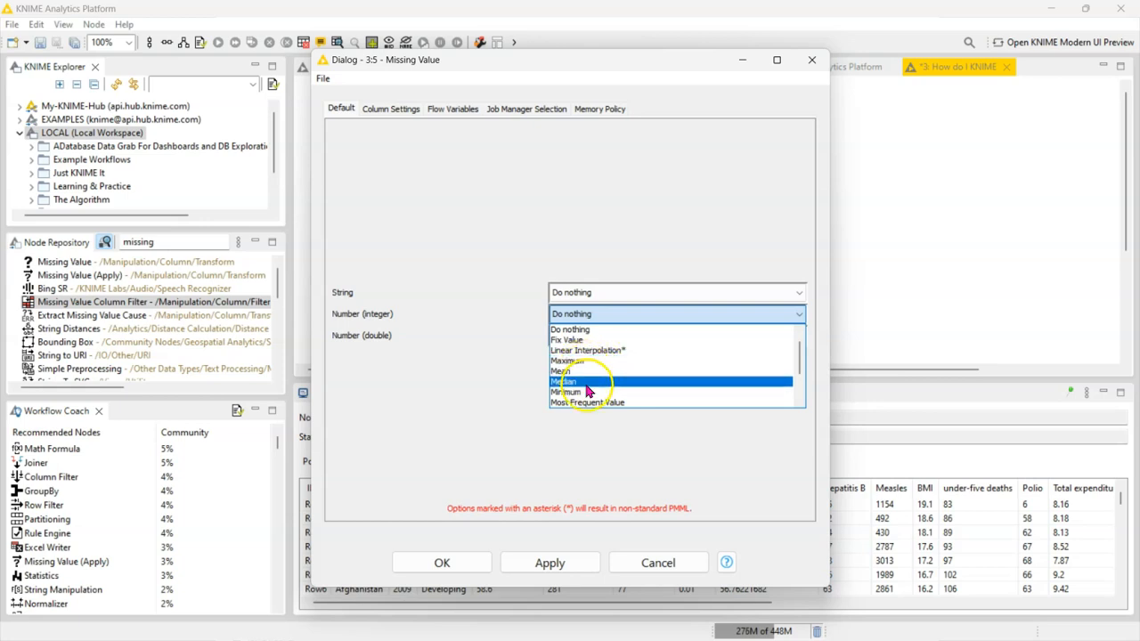
scroll(612, 380, "down", 1)
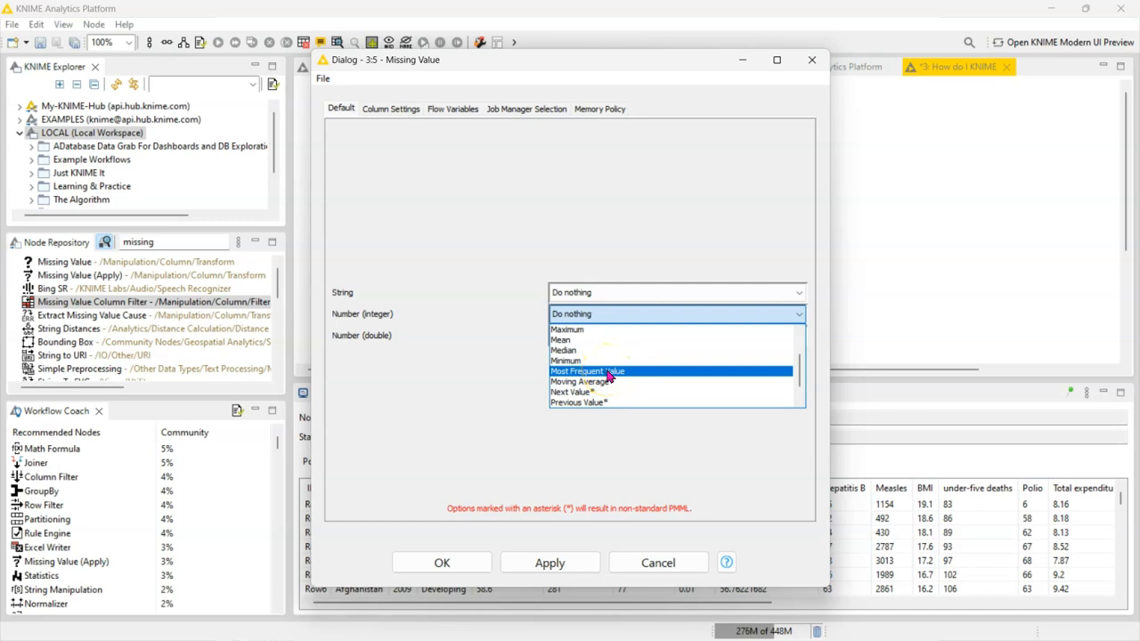
scroll(608, 377, "down", 1)
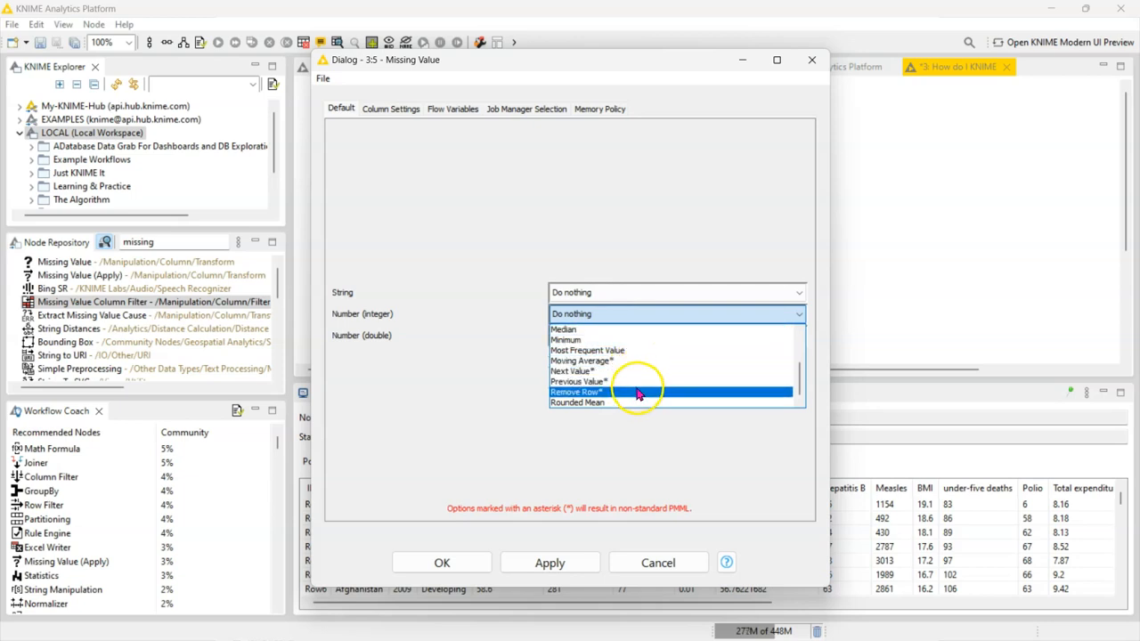
left_click(443, 396)
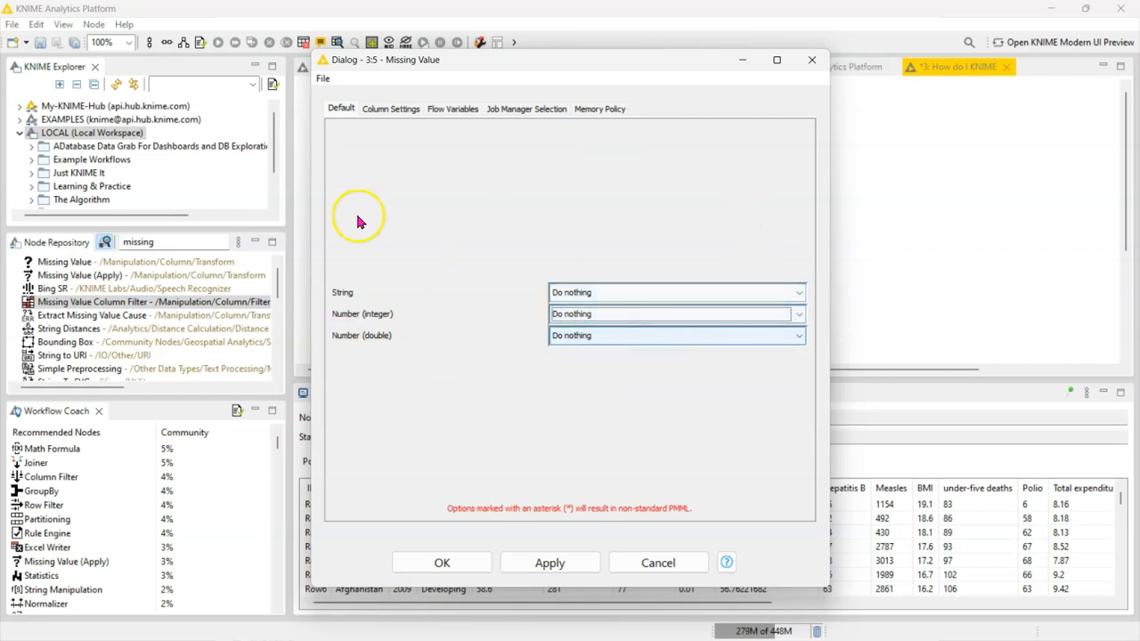
left_click(383, 108)
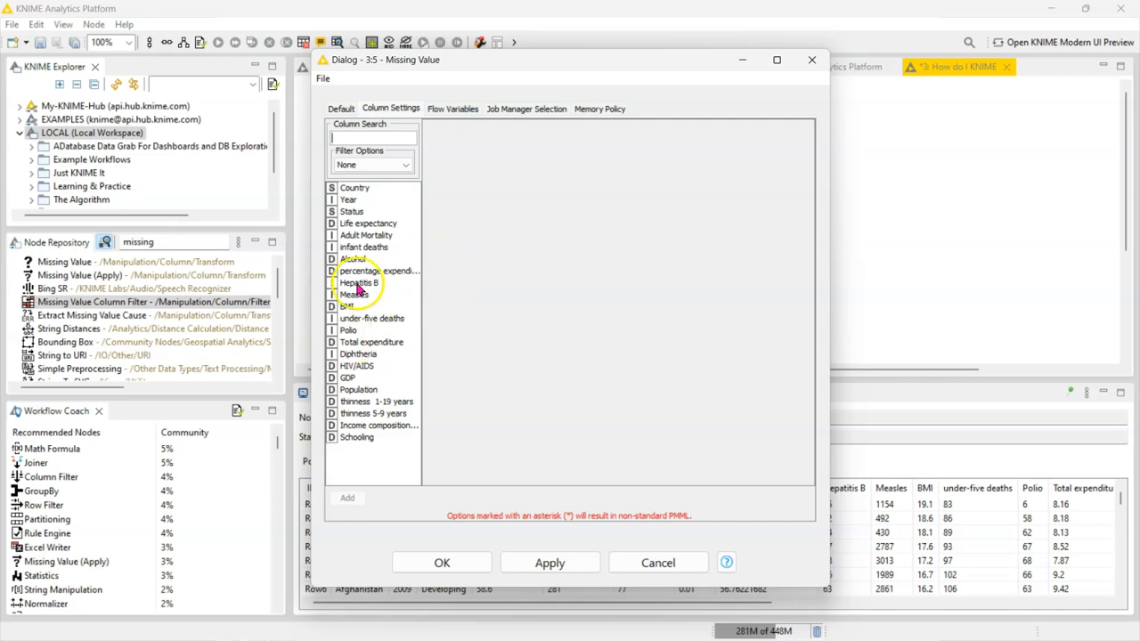
left_click(460, 565)
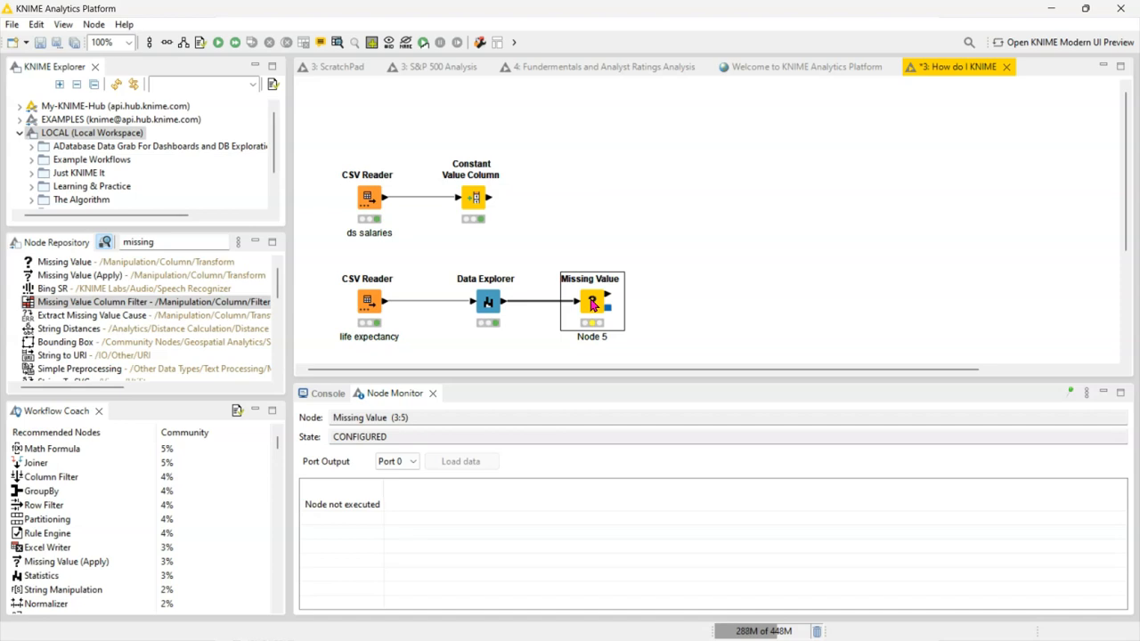
Open the Data Explorer's Filtered Table, widen the Hepatitis B column and inspect the rows for missing values
left_click(490, 305)
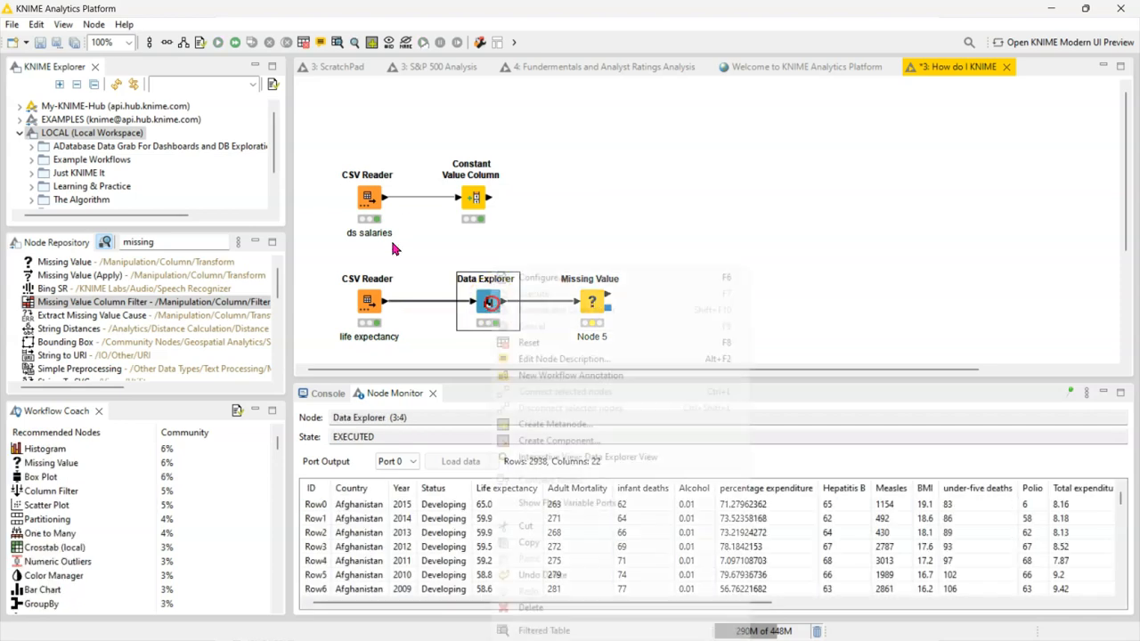
right_click(492, 303)
left_click(545, 629)
left_click_drag(796, 141, 527, 8)
scroll(855, 348, "down", 10)
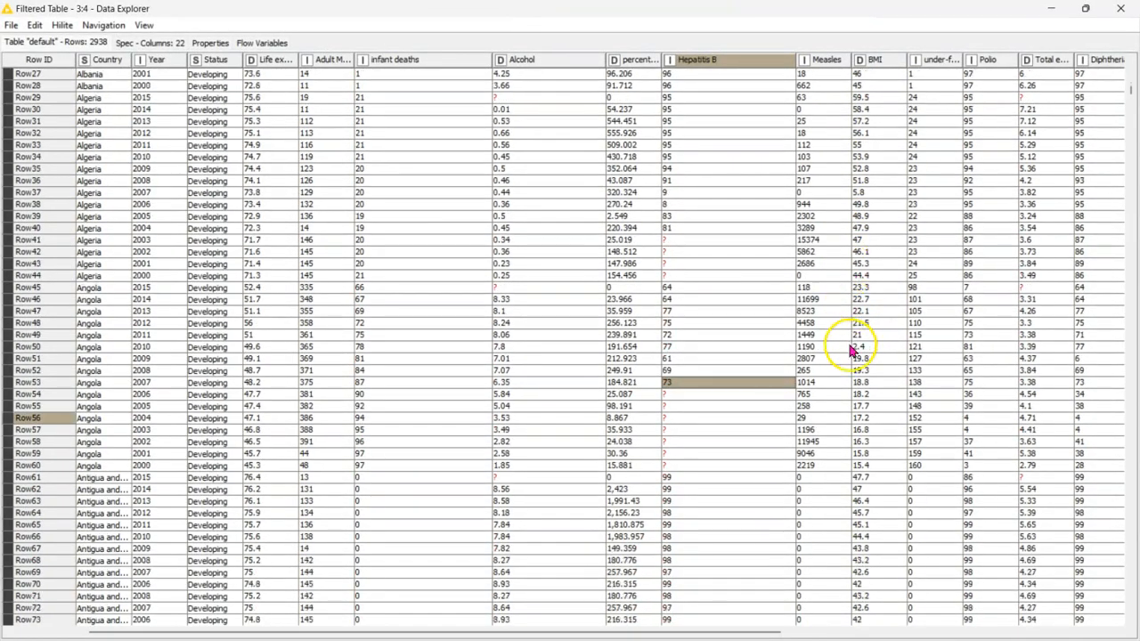
Examine the missing Hepatitis B values in the Algeria and Angola rows of the Filtered Table
left_click(718, 408)
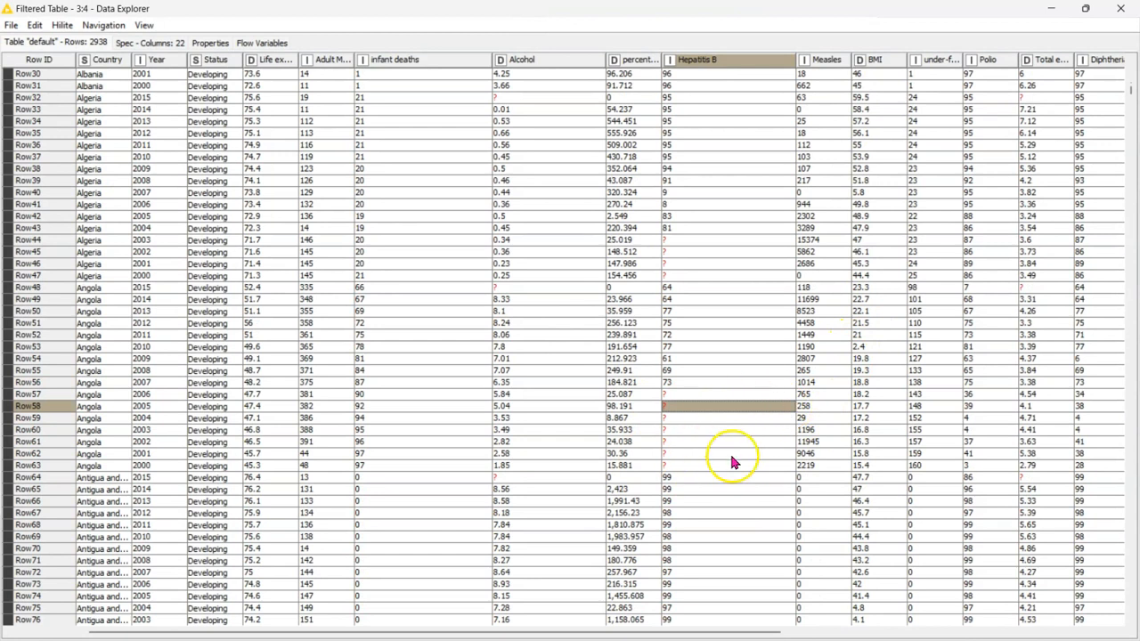
left_click(693, 241)
left_click(690, 263)
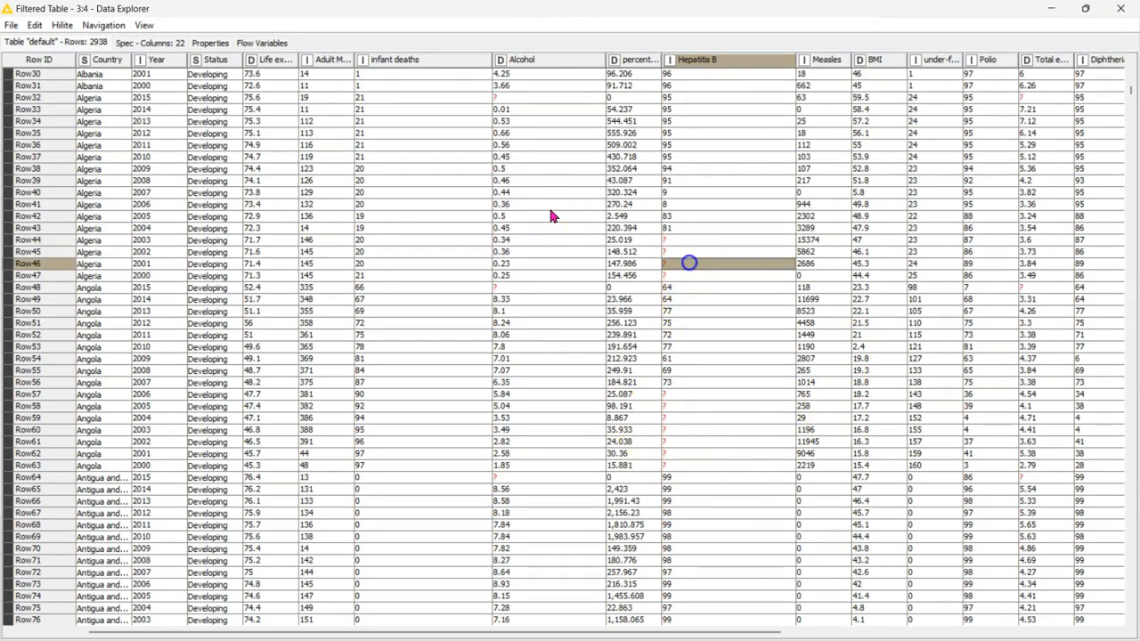
left_click(691, 241)
left_click(690, 251)
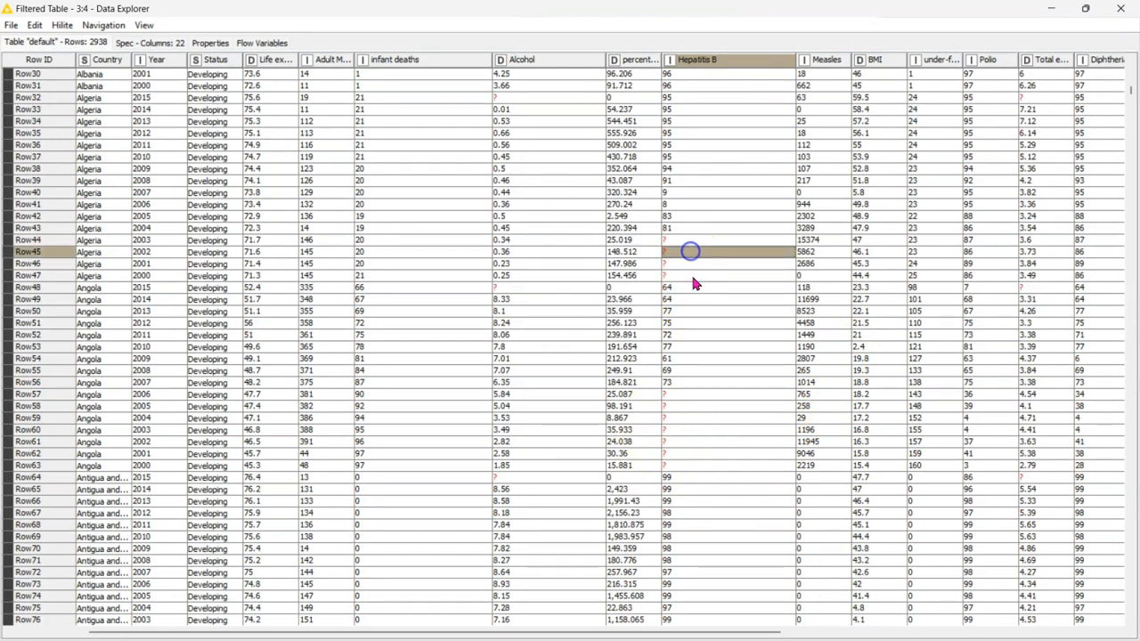
left_click(681, 411)
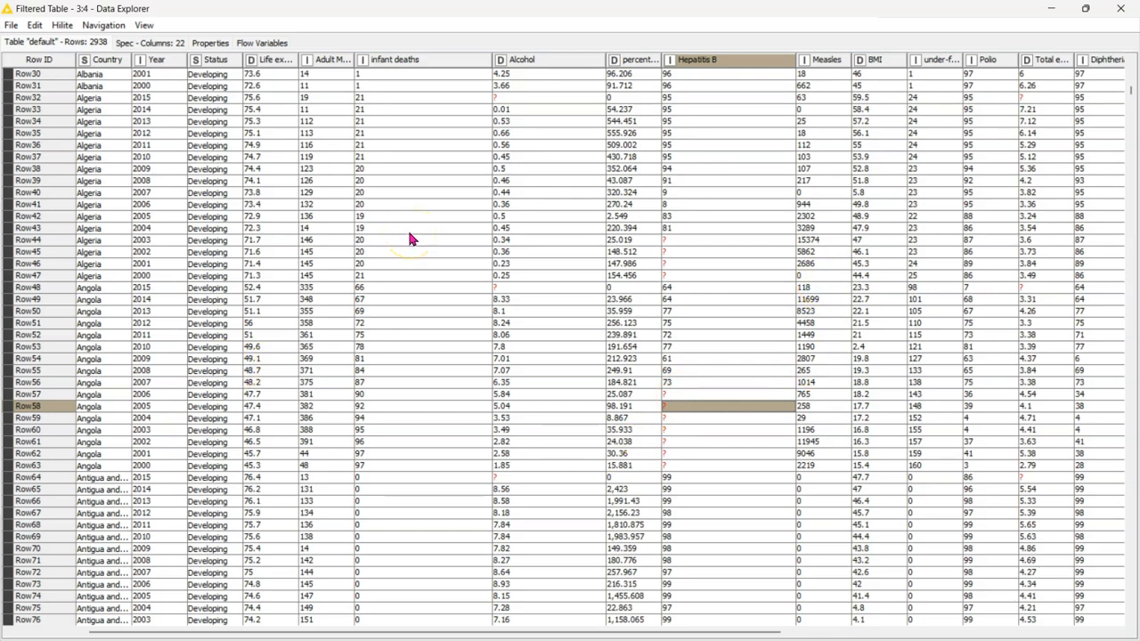
Widen the Country column, check the country values from Albania through Angola for blanks, and leave the Filtered Table
left_click_drag(132, 63, 269, 71)
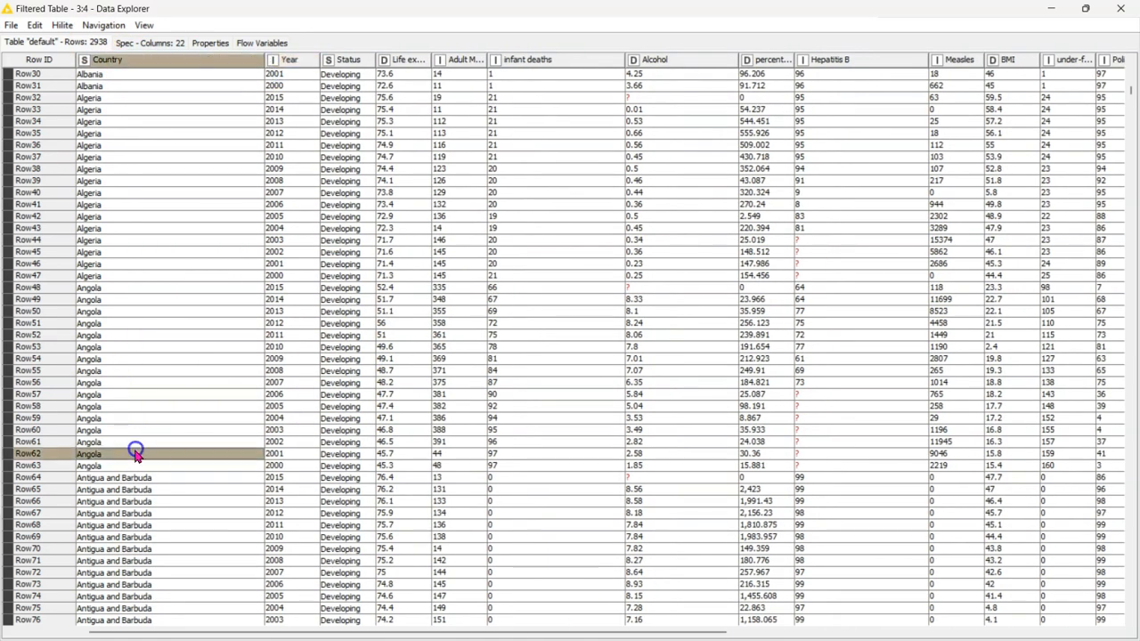
left_click(185, 277)
left_click(187, 145)
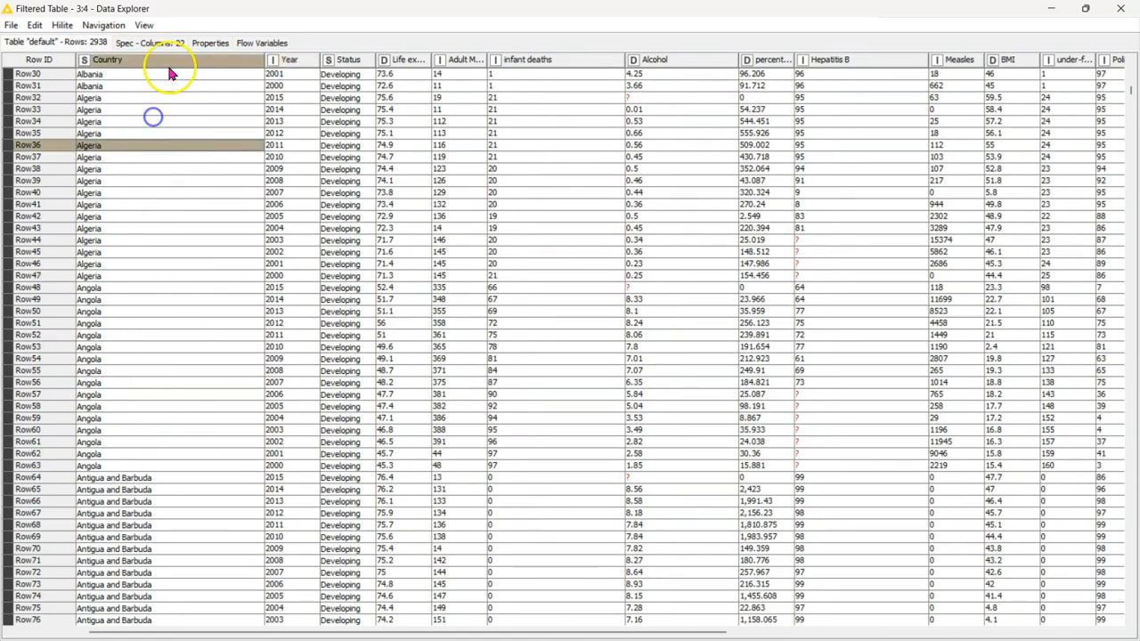
left_click_drag(169, 82, 146, 465)
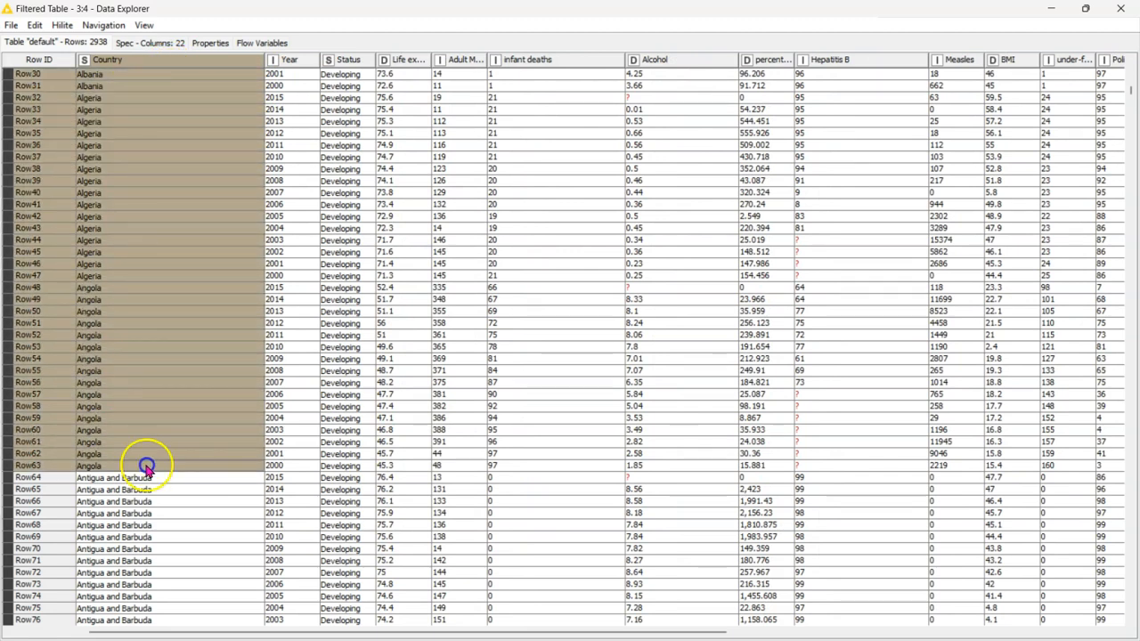
left_click(122, 272)
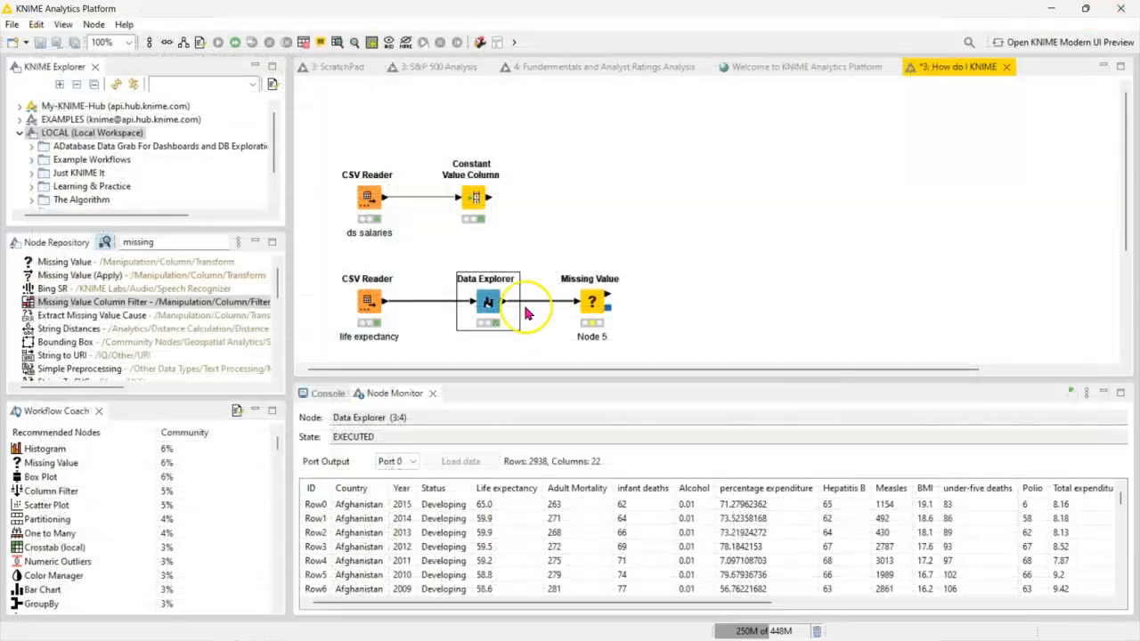
Execute the Missing Value node that follows the Data Explorer
left_click(590, 301)
left_click_drag(591, 301, 593, 324)
left_click(218, 42)
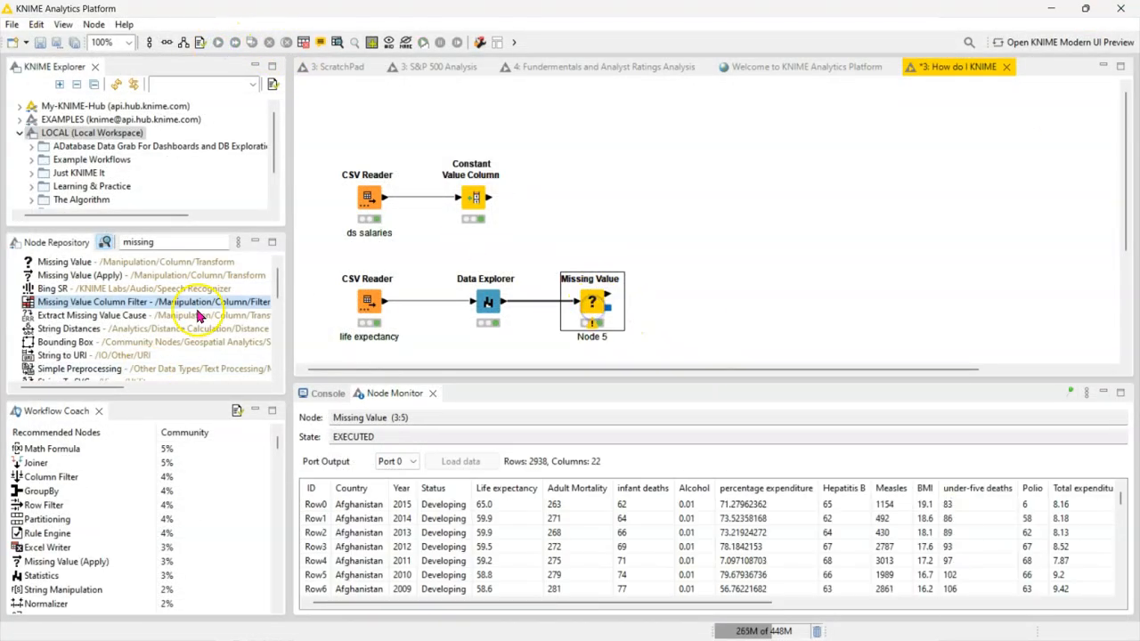
Find the Rule Engine node in the repository, add it after the Missing Value node and connect the two
left_click_drag(178, 244, 38, 262)
type("s")
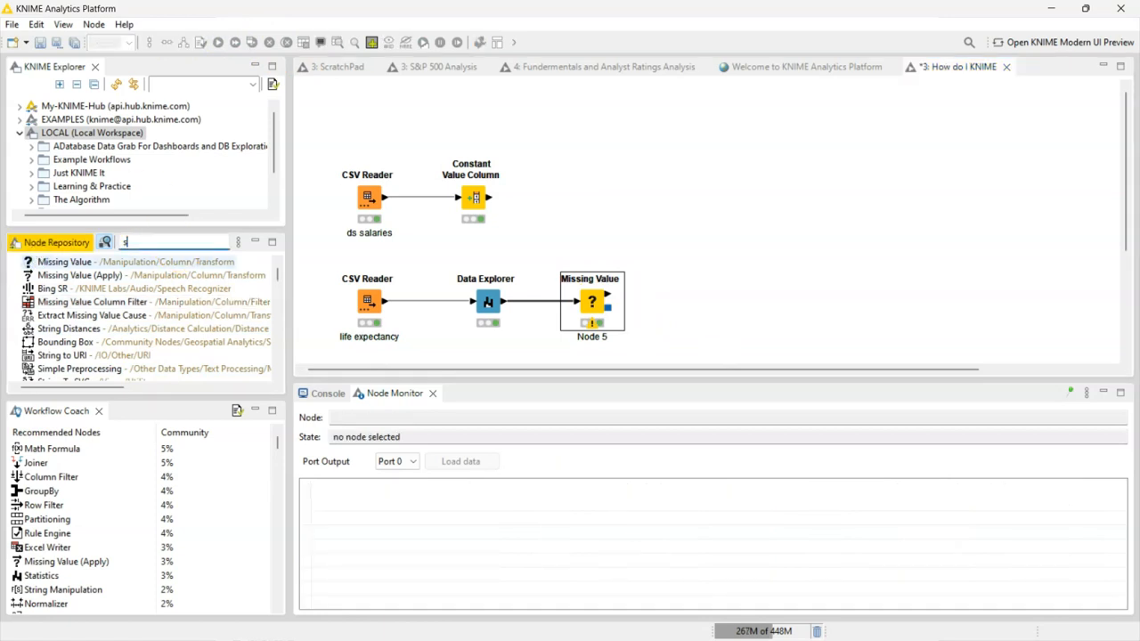
type("ule")
left_click_drag(79, 262, 683, 306)
left_click_drag(609, 295, 670, 308)
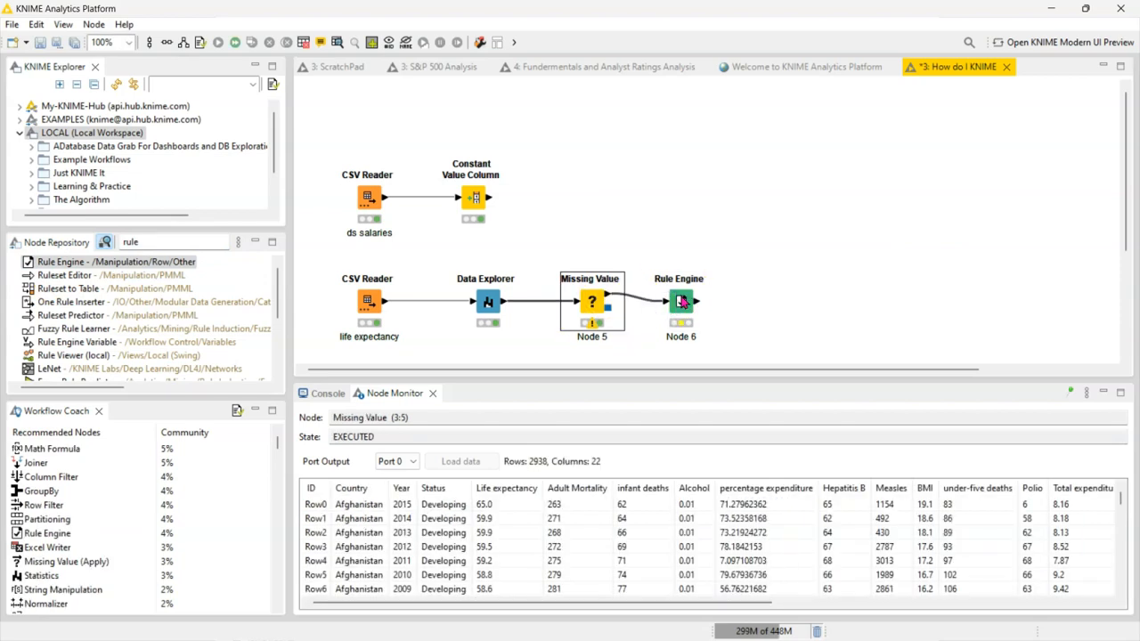
Open the Rule Engine configuration and make its result replace the Country column
double_click(682, 303)
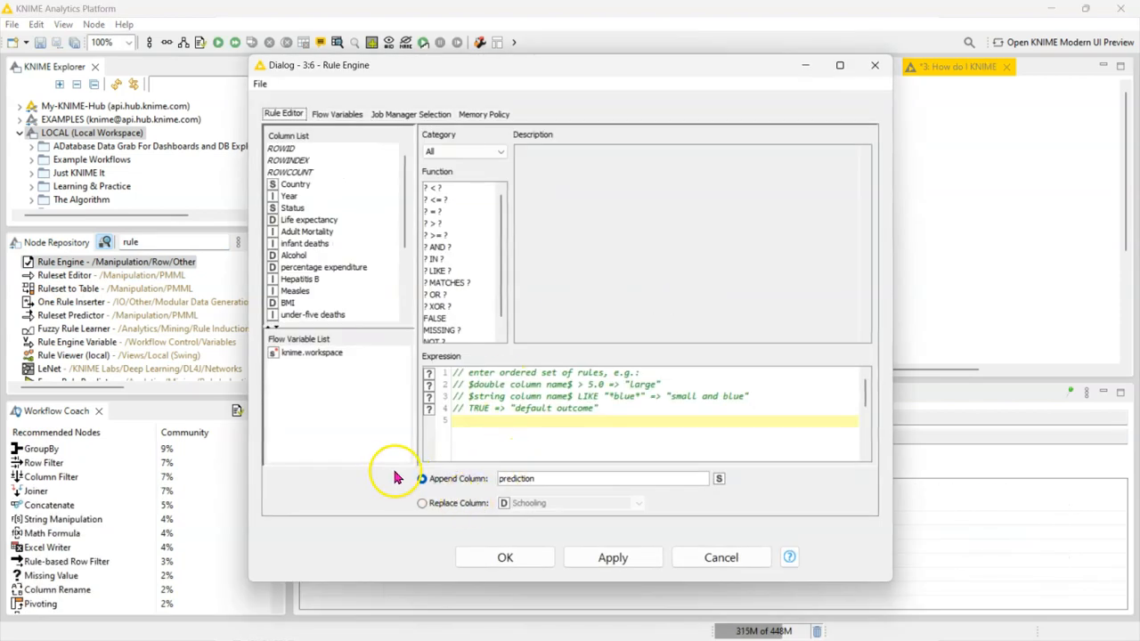
left_click(466, 504)
left_click(535, 505)
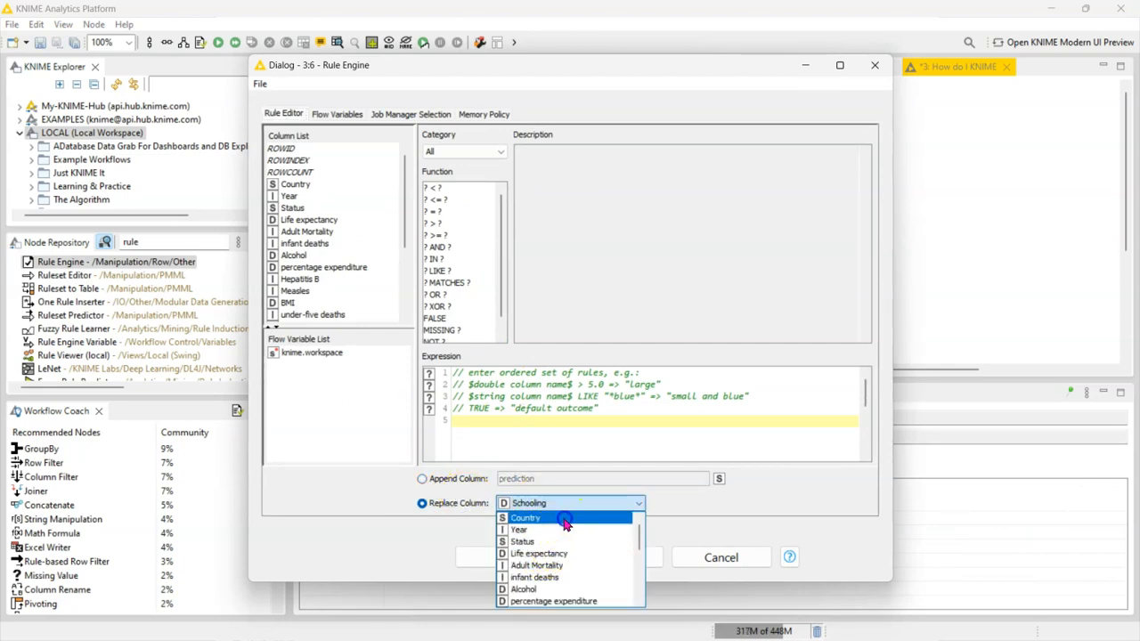
left_click(543, 517)
Enter the rules $Country$ = "Algeria" => "" and TRUE => $Country$, and accept the Rule Engine configuration
left_click(521, 432)
double_click(297, 184)
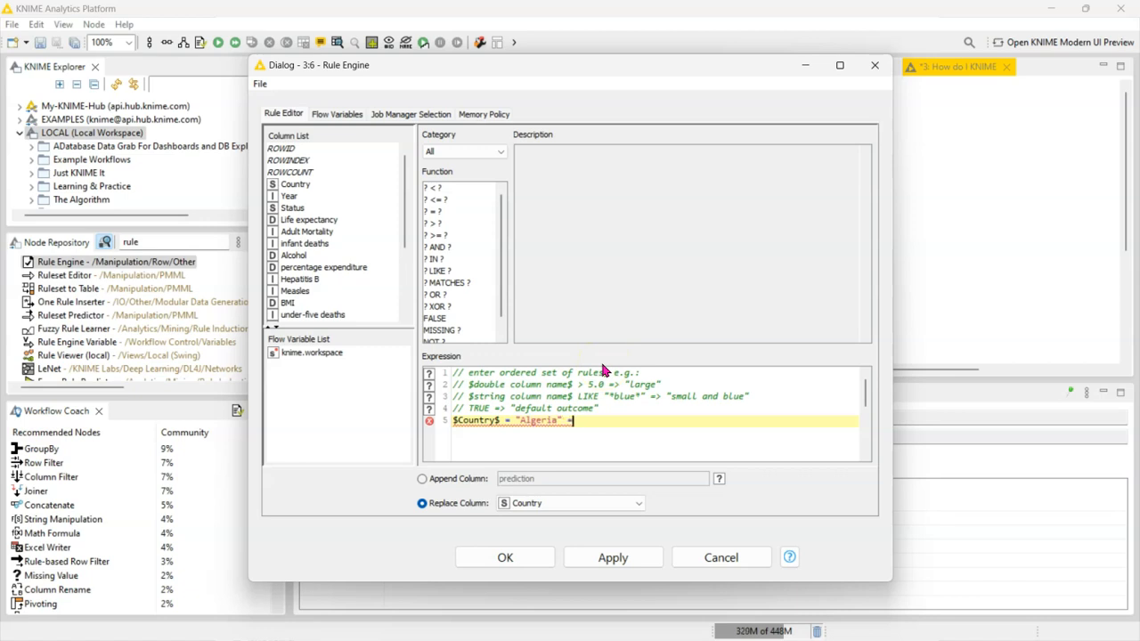
key("Return")
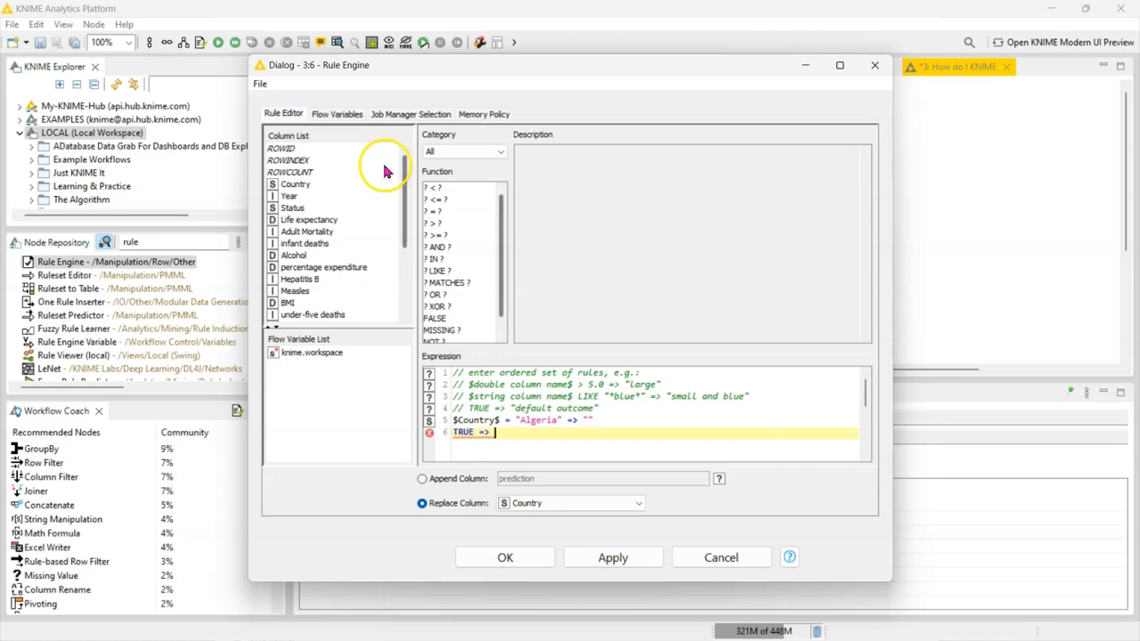
double_click(329, 189)
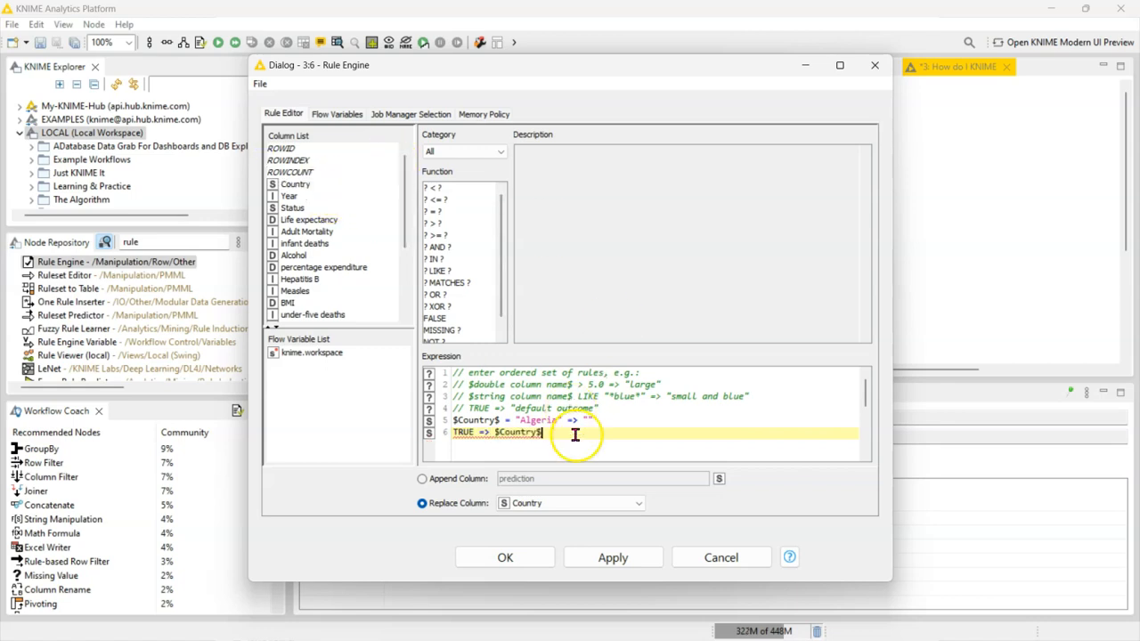
left_click(623, 421)
left_click(505, 558)
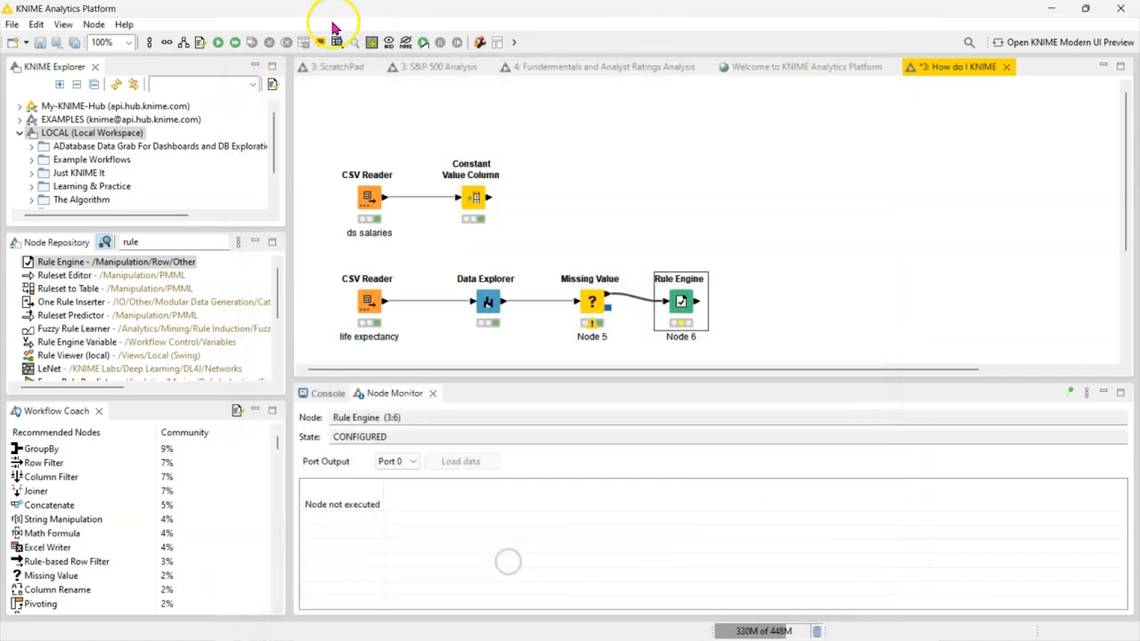
Execute the Rule Engine node and open its Classified values table
left_click(218, 42)
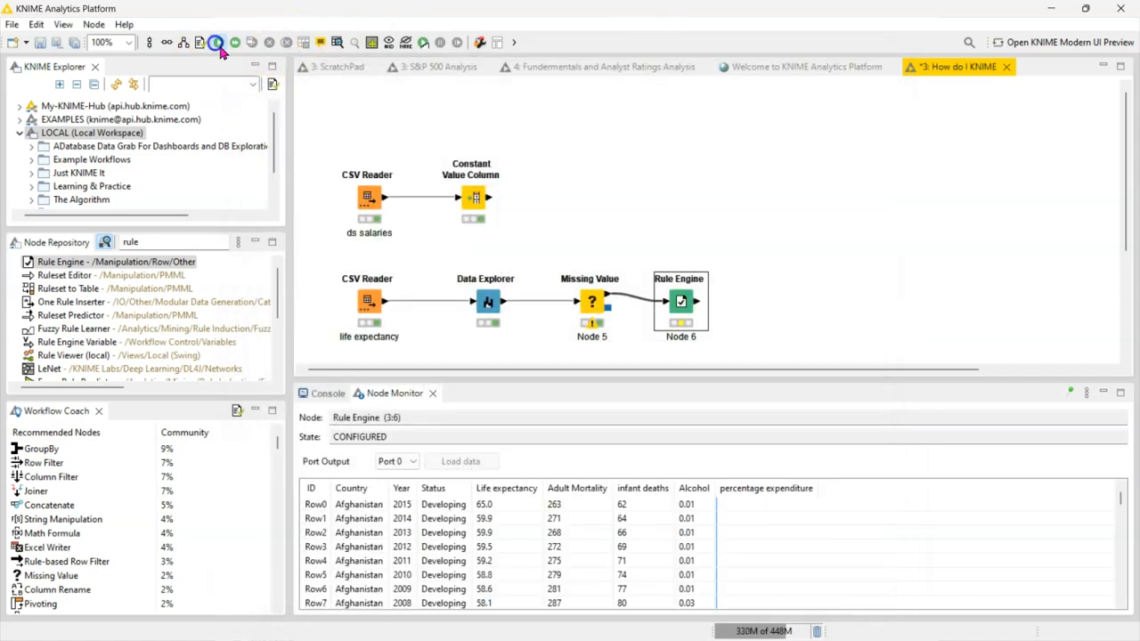
right_click(678, 291)
left_click(763, 631)
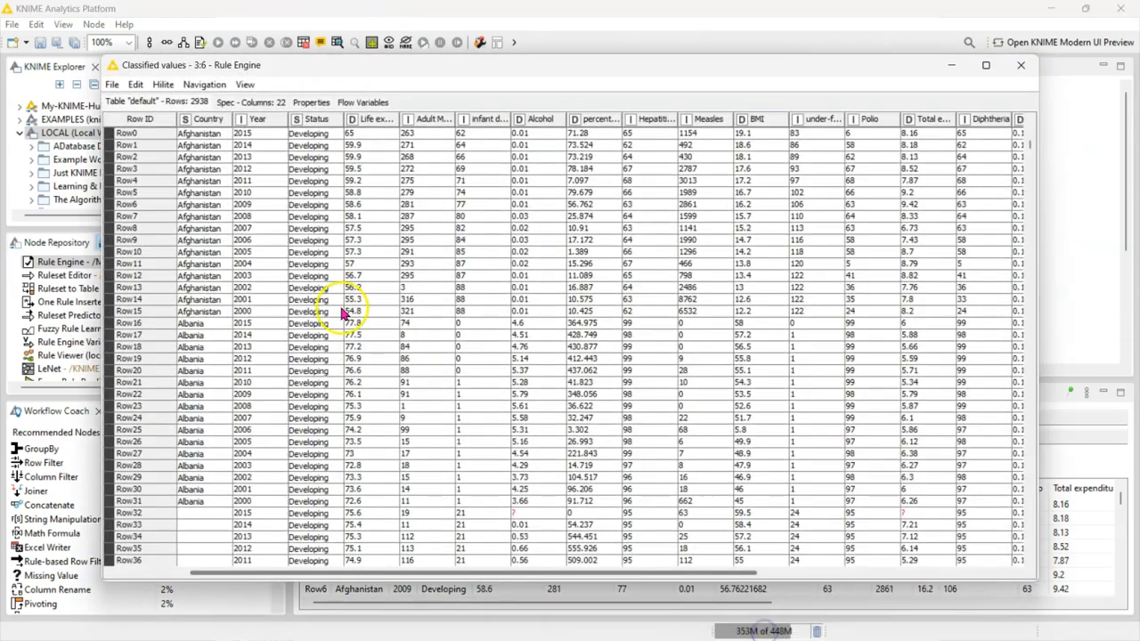
Inspect the Country cells of the former Algeria rows between Albania and Angola, and close the Classified values table
scroll(247, 419, "down", 7)
scroll(254, 416, "down", 2)
left_click_drag(198, 183, 203, 392)
left_click(207, 214)
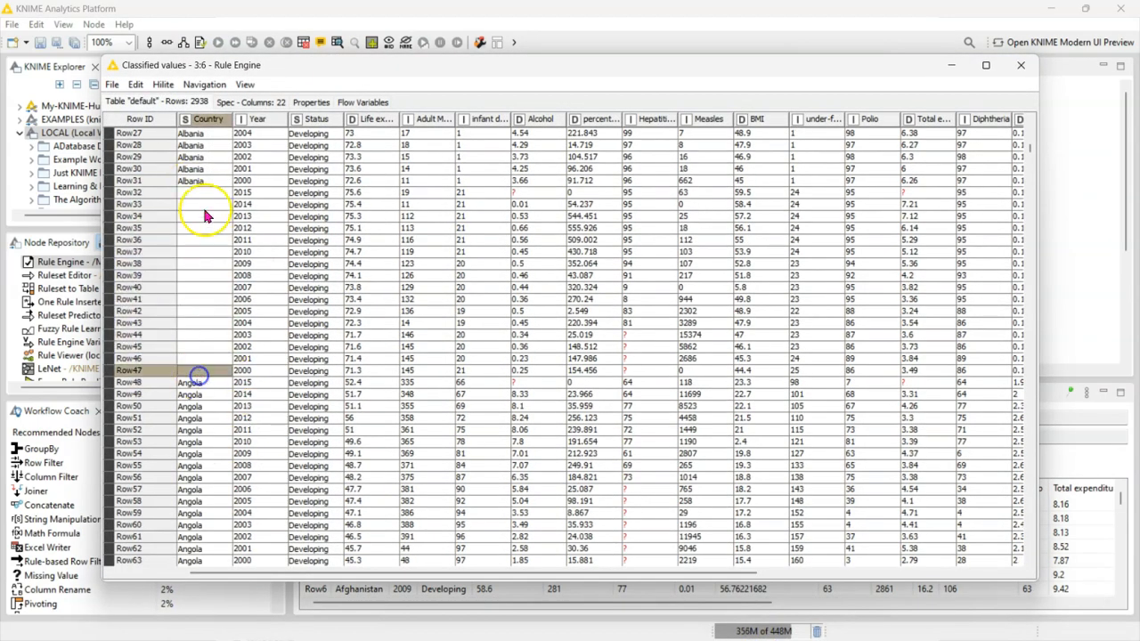
left_click(208, 364)
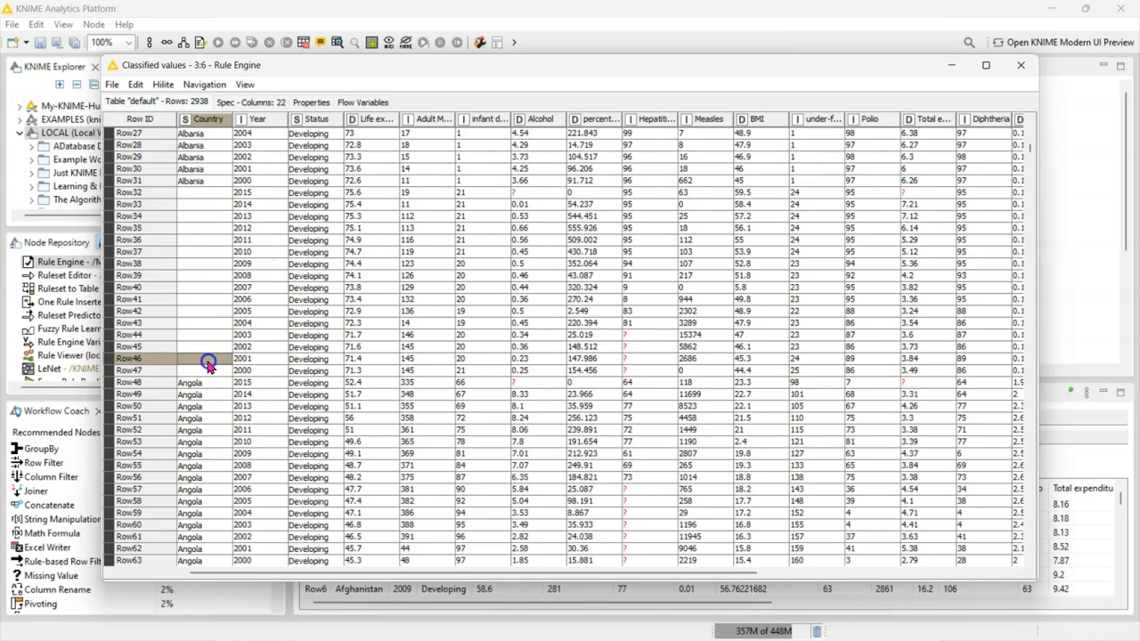
left_click(1021, 65)
Search the node repository for the Missing Value node and add a second one after the Rule Engine, connected to it
left_click(100, 246)
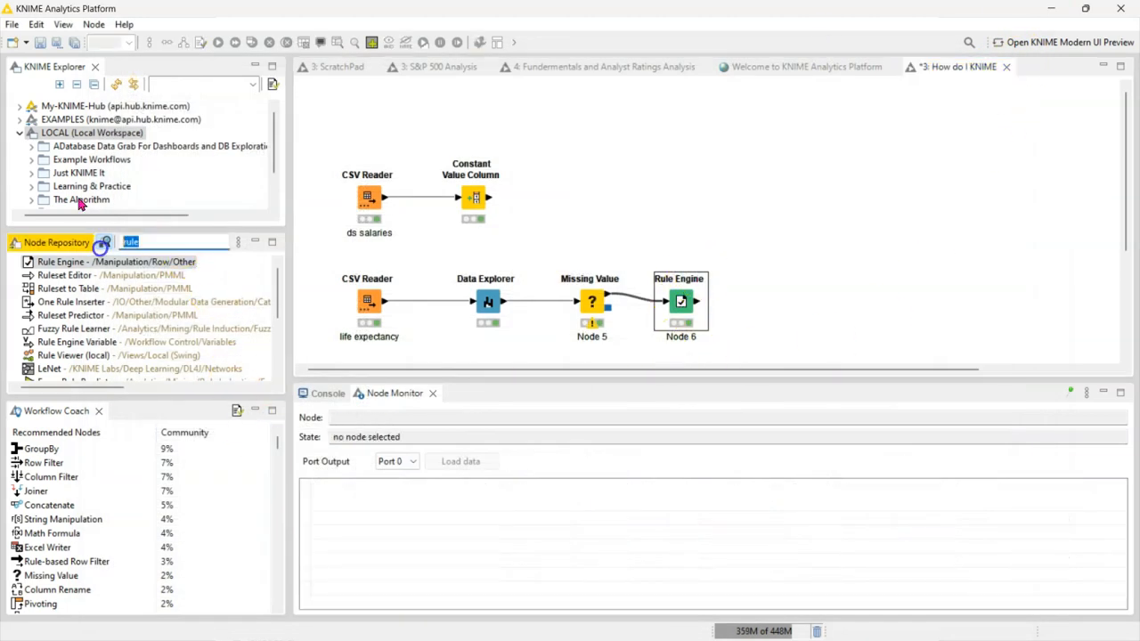
type("missin")
left_click(780, 203)
left_click_drag(779, 203, 756, 301)
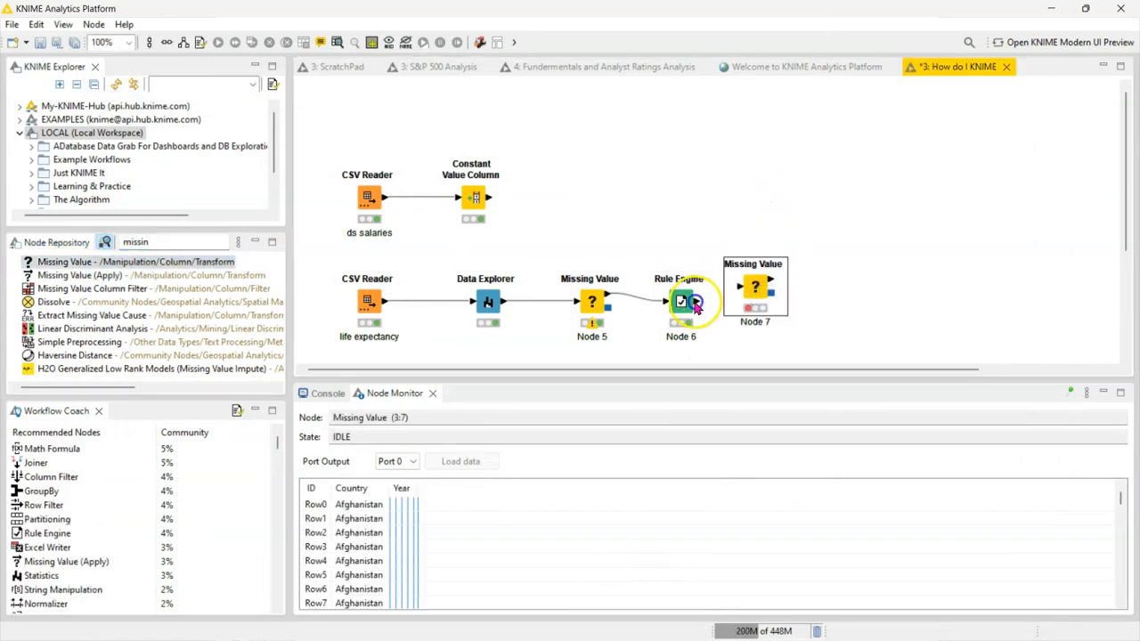
Configure the new Missing Value node with an individual Country column setting of Remove Row* and accept it
double_click(756, 300)
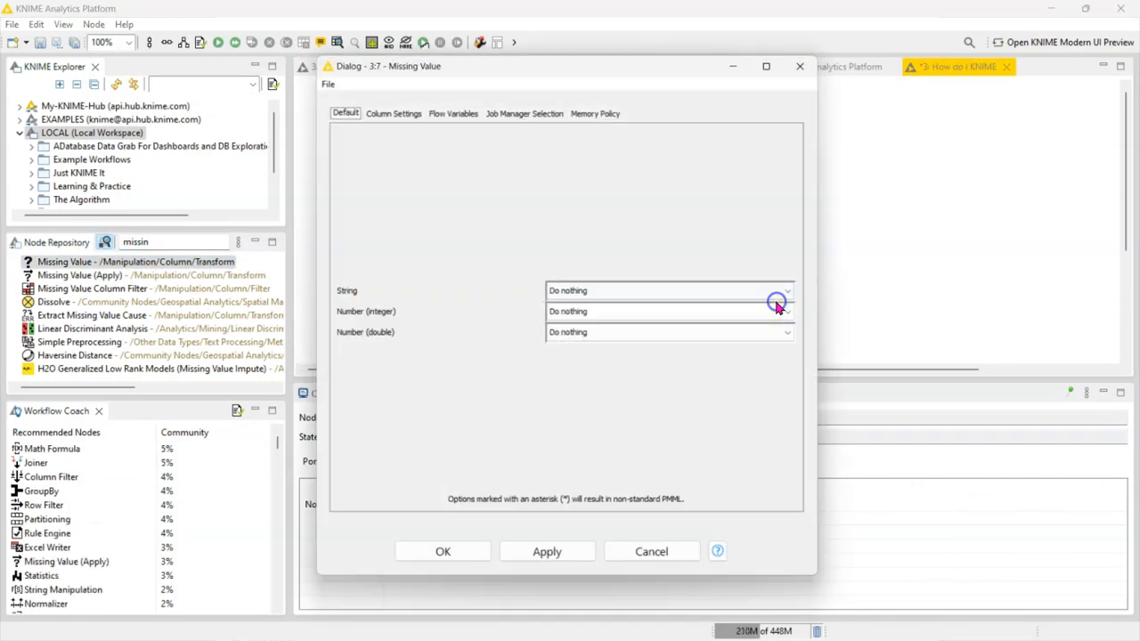
left_click(416, 111)
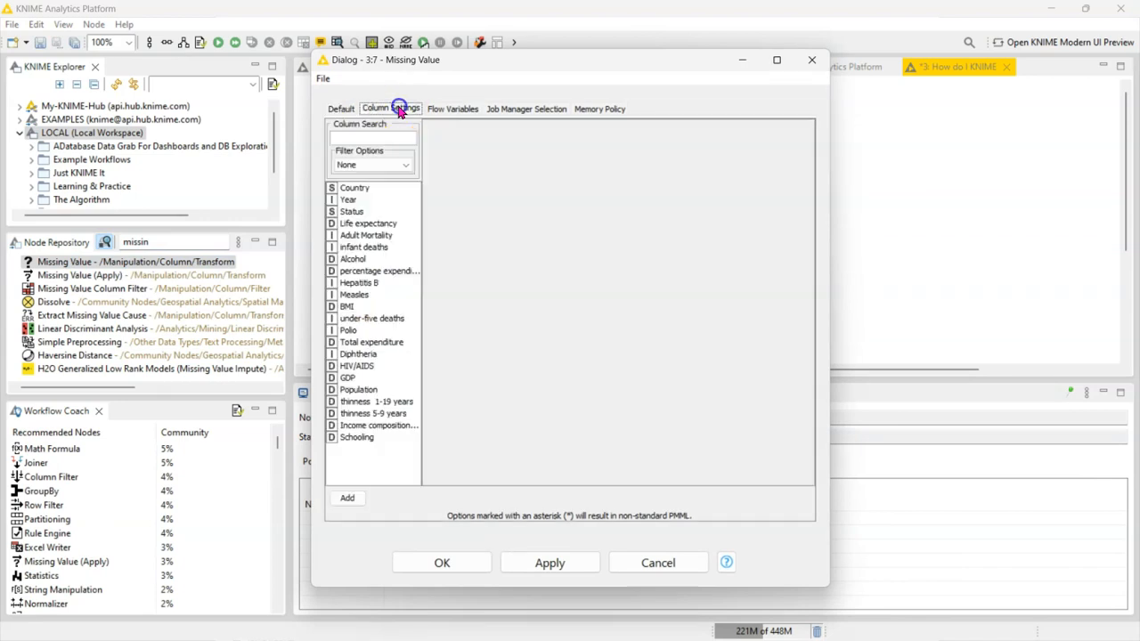
double_click(356, 188)
left_click(655, 185)
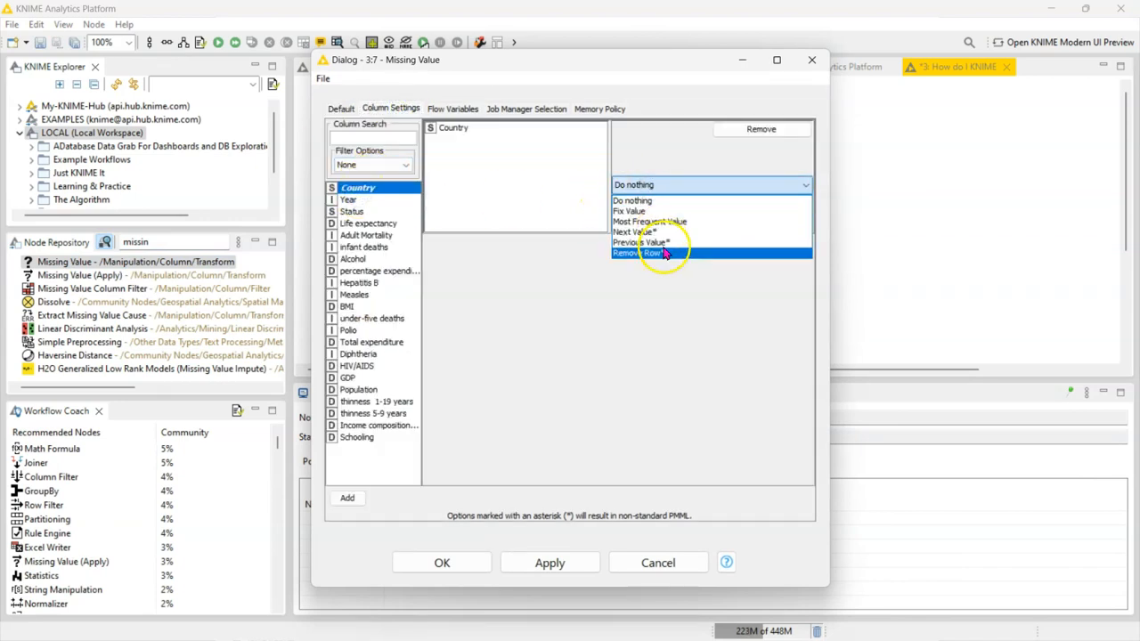
left_click(664, 247)
left_click(450, 562)
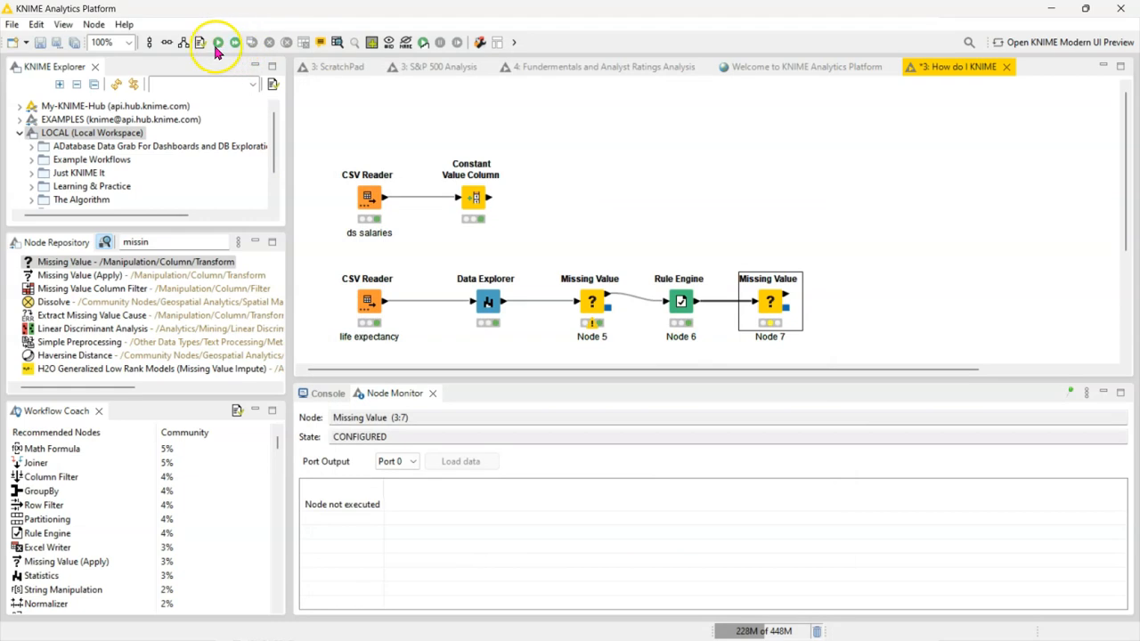
Execute the second Missing Value node and open its output table
left_click(217, 44)
right_click(771, 275)
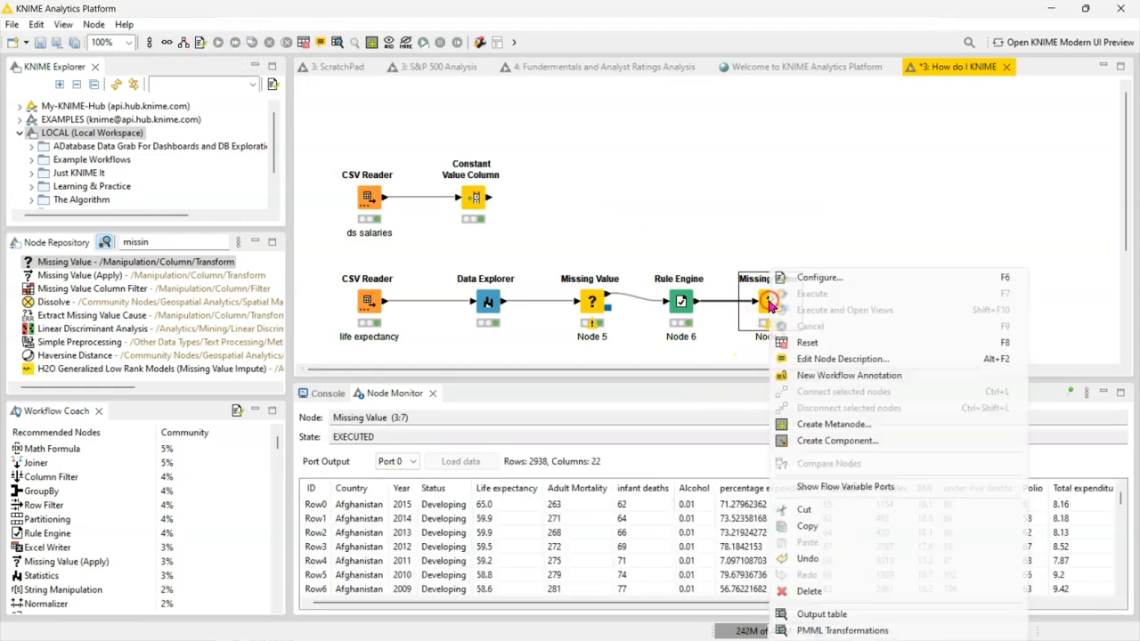
left_click(821, 615)
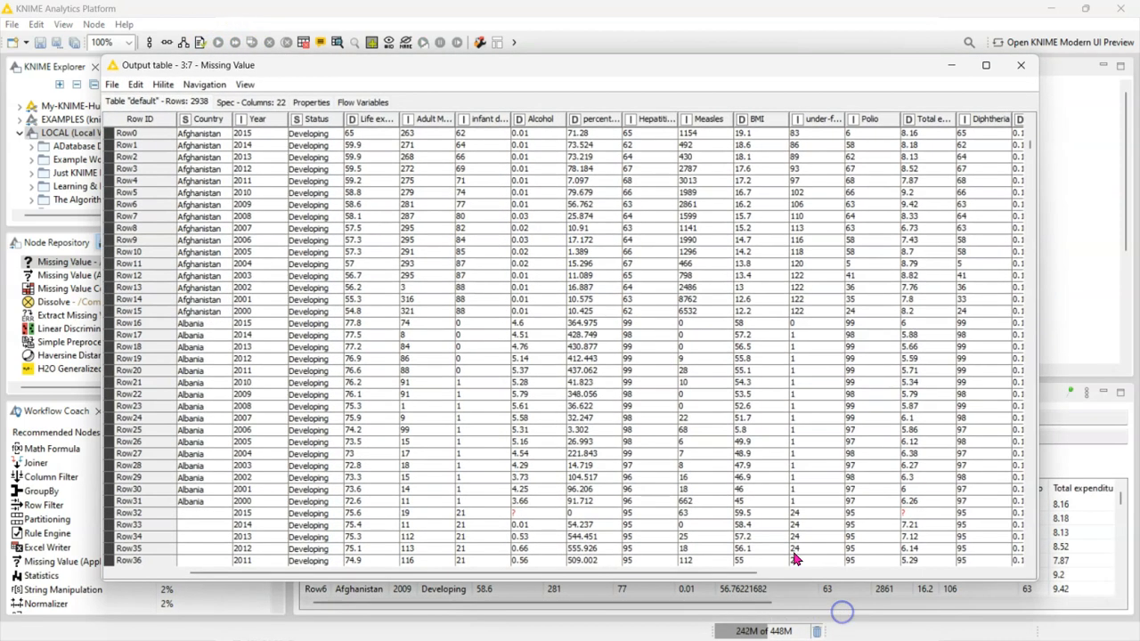
Compare the blank Country cells with the missing Hepatitis B cells in the output table, and close it
scroll(267, 466, "down", 5)
left_click_drag(205, 335, 204, 509)
left_click(640, 490)
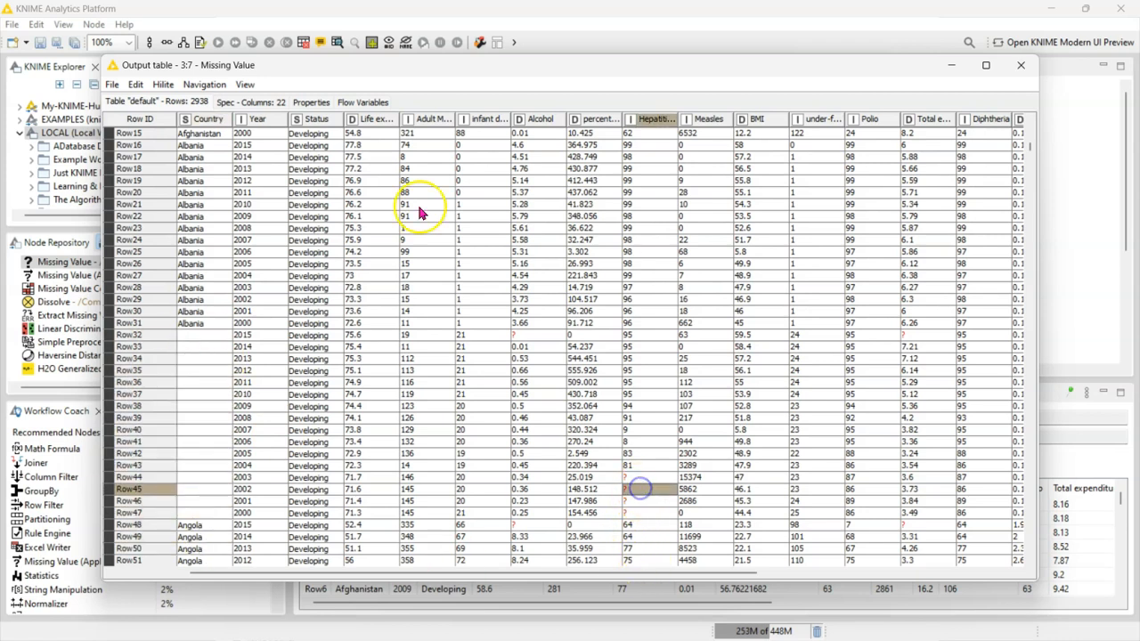
left_click(204, 365)
left_click(1020, 65)
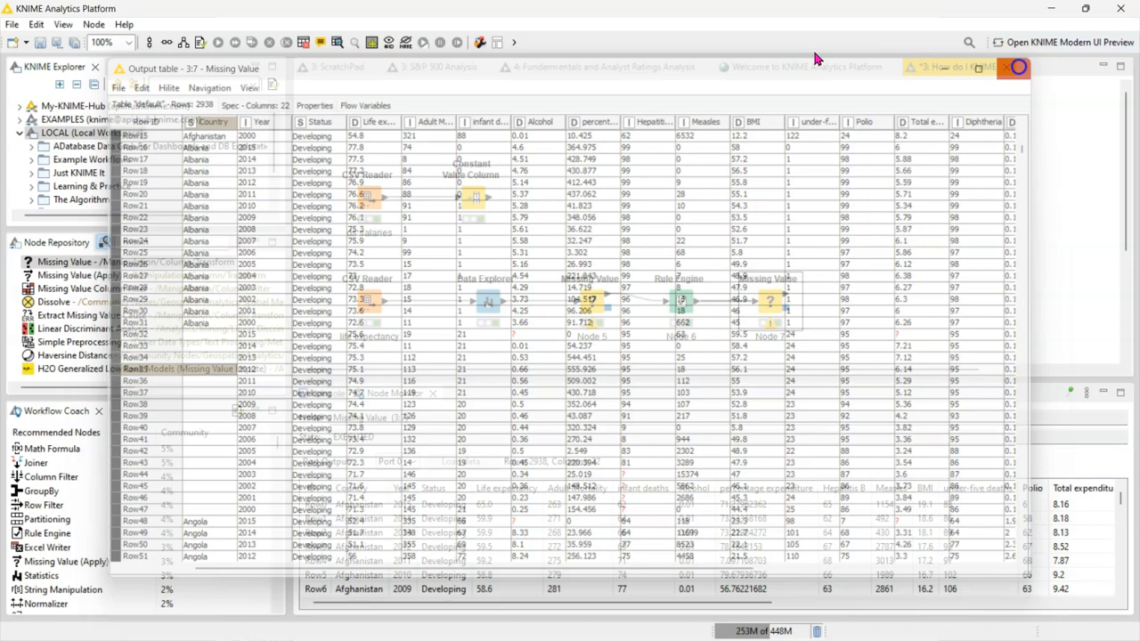
Make room before the second Missing Value node and insert a String Manipulation node between it and the Rule Engine
left_click_drag(773, 297, 820, 300)
left_click(52, 247)
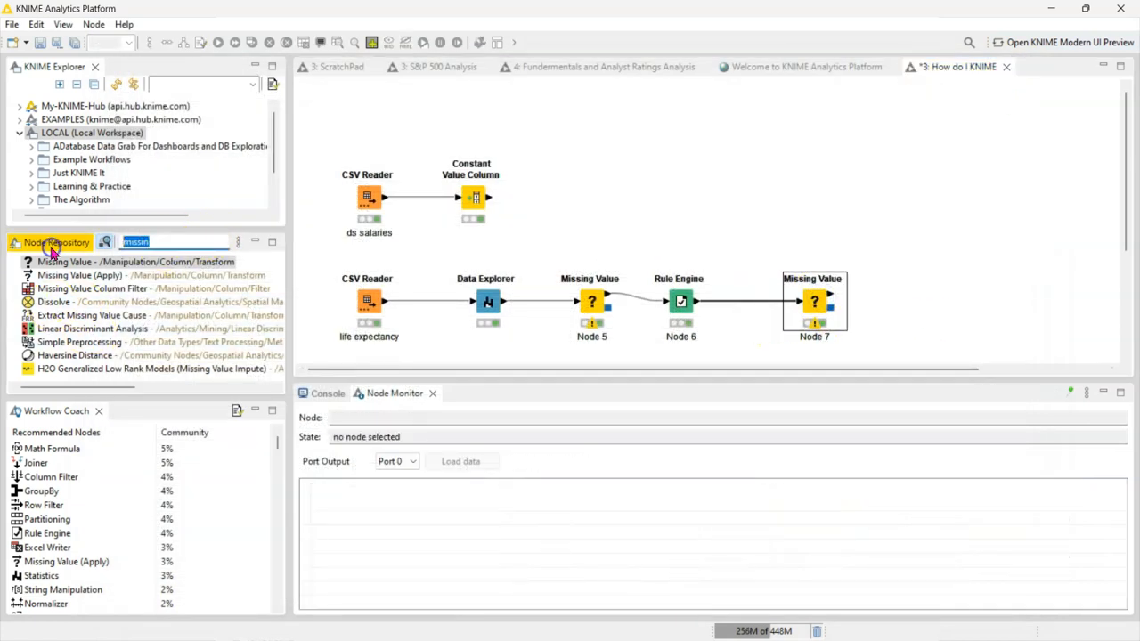
type("strin")
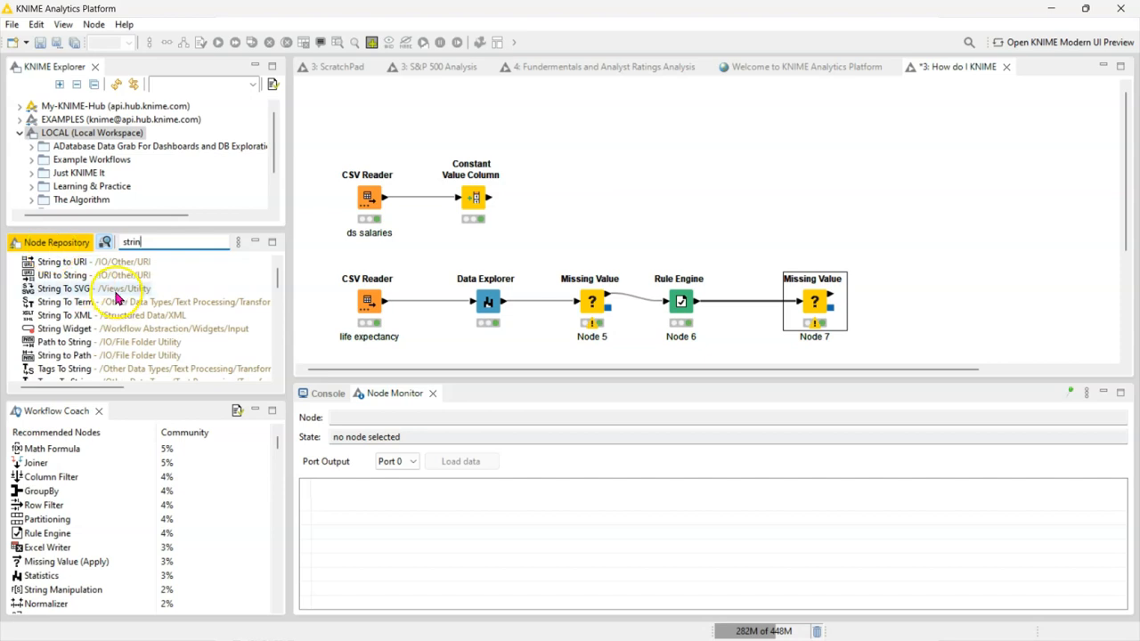
type("g ma")
left_click(116, 288)
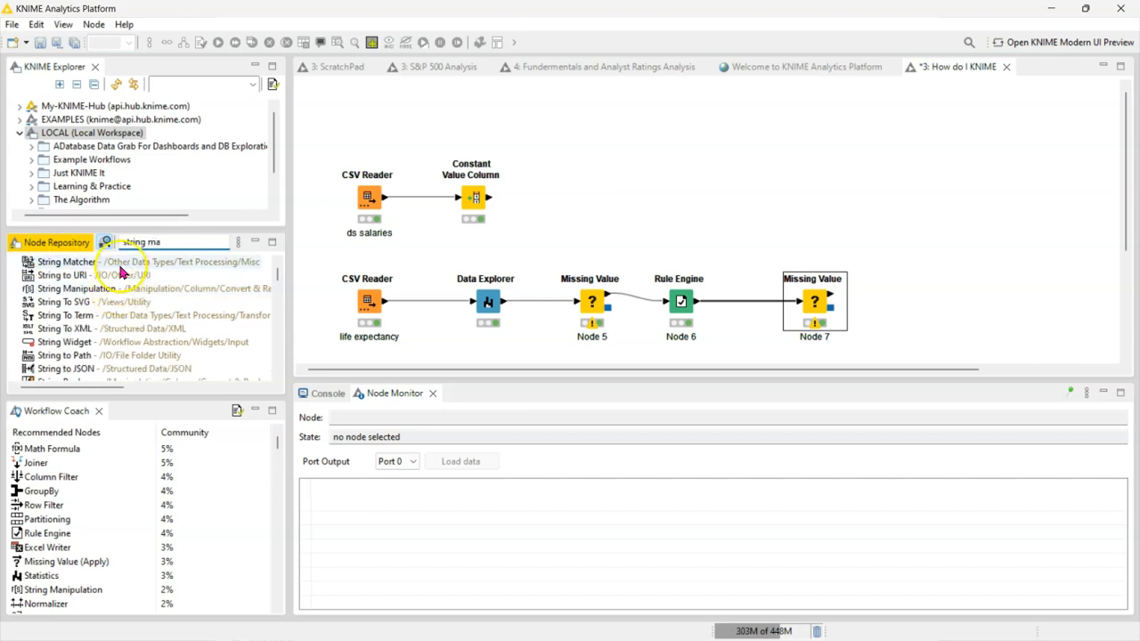
left_click_drag(116, 289, 756, 300)
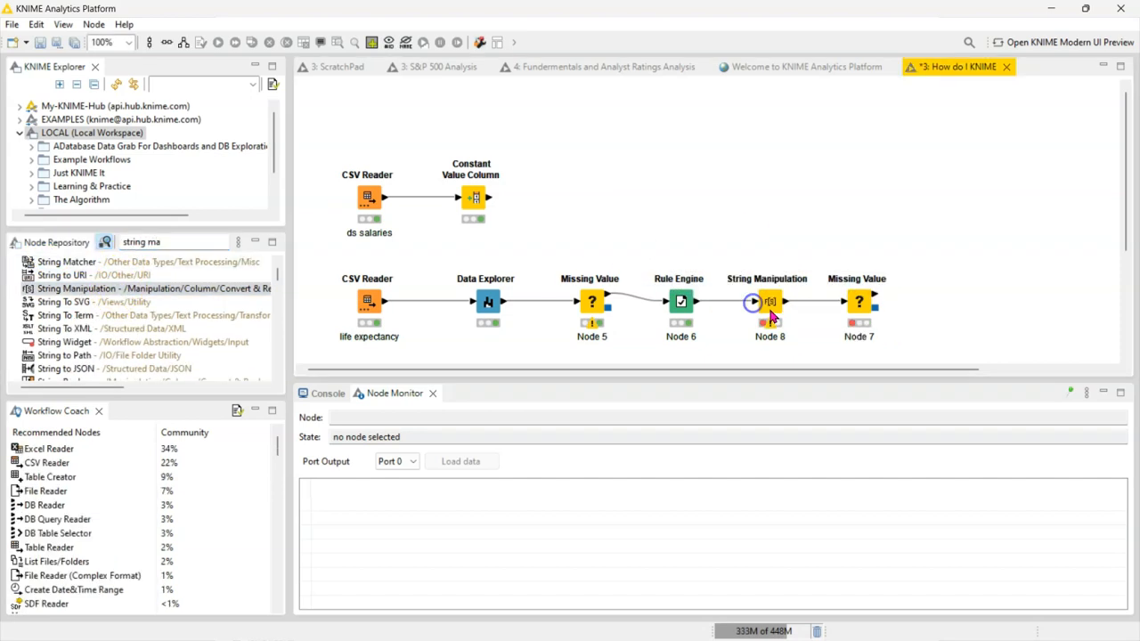
Configure the String Manipulation node with the expression toNull($Country$)
double_click(756, 300)
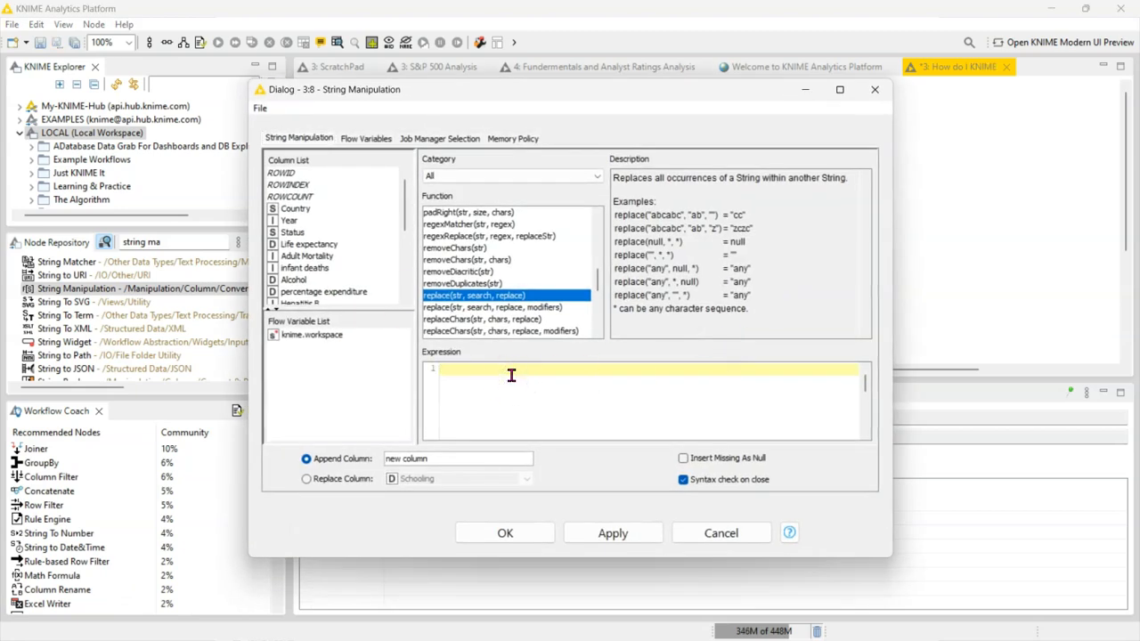
scroll(526, 297, "down", 5)
left_click(456, 319)
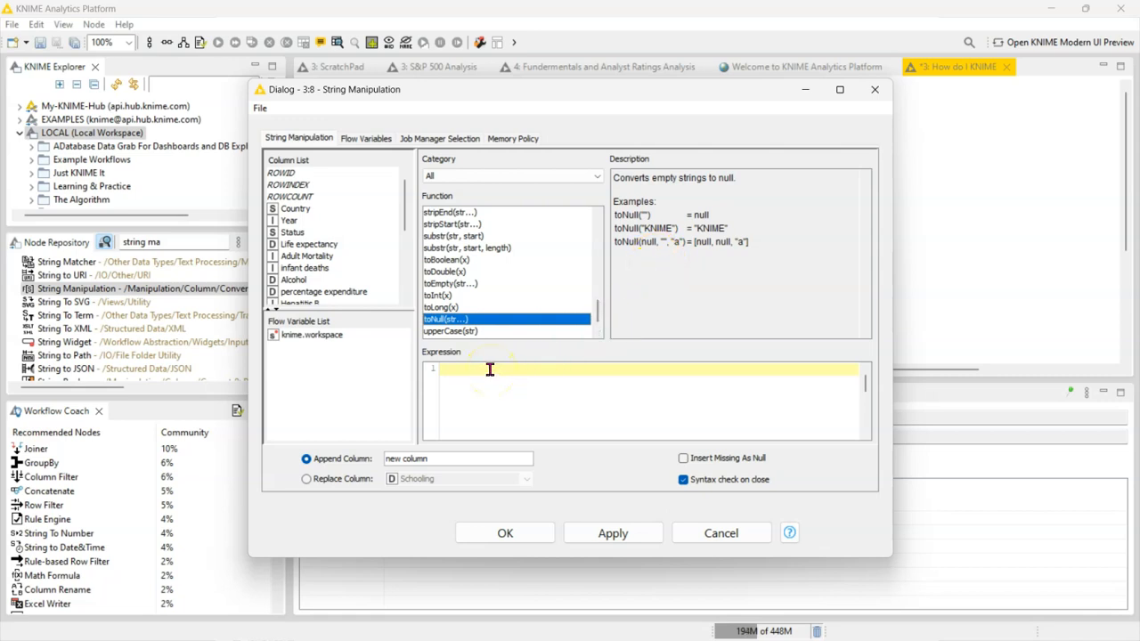
double_click(450, 319)
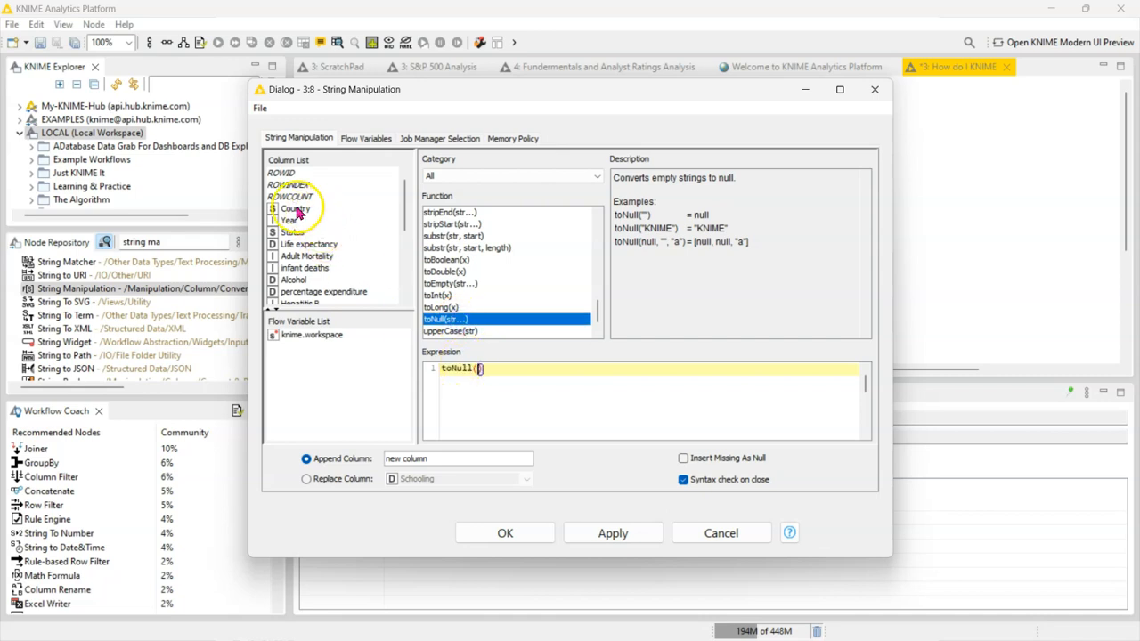
Make the expression result replace the Country column instead of appending a new one, and accept the configuration
left_click(319, 478)
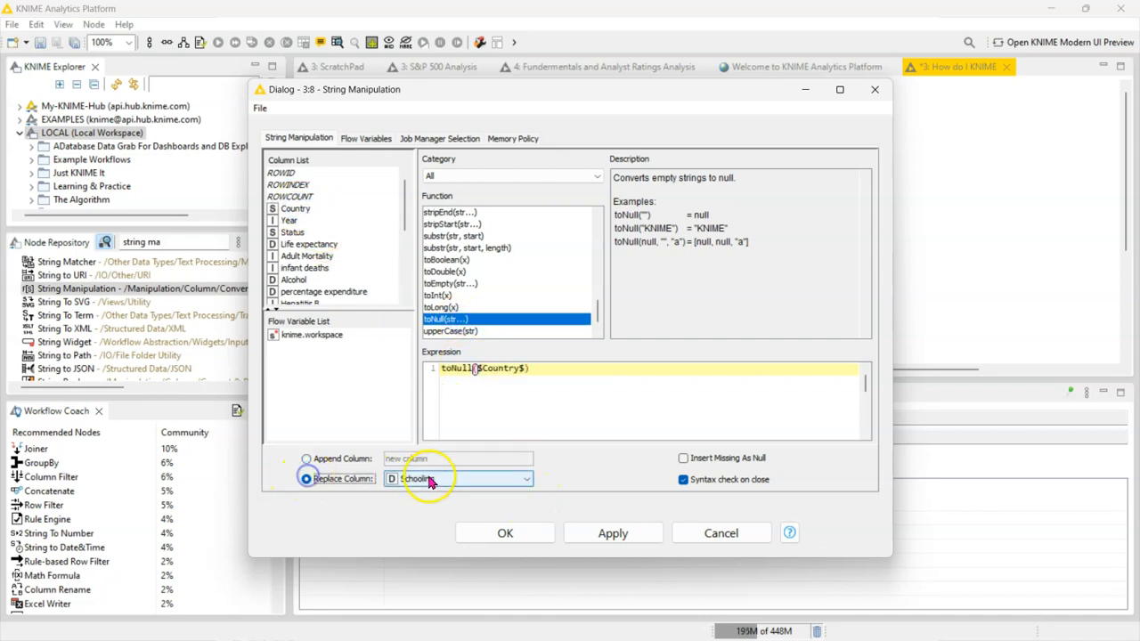
left_click(432, 478)
scroll(434, 515, "up", 5)
left_click(432, 494)
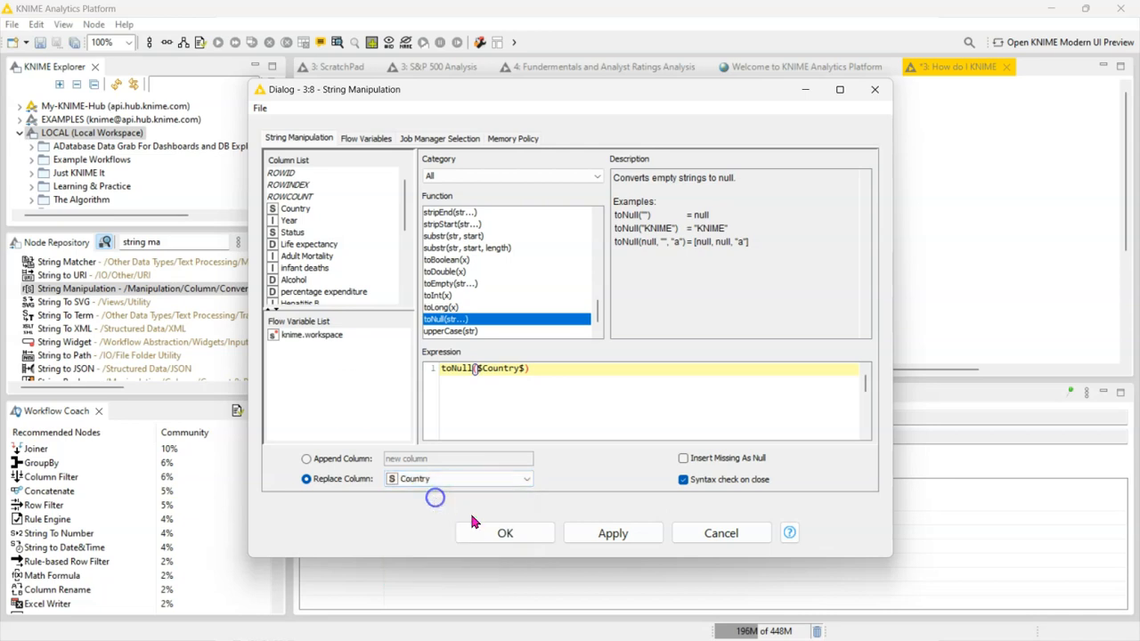
left_click(520, 538)
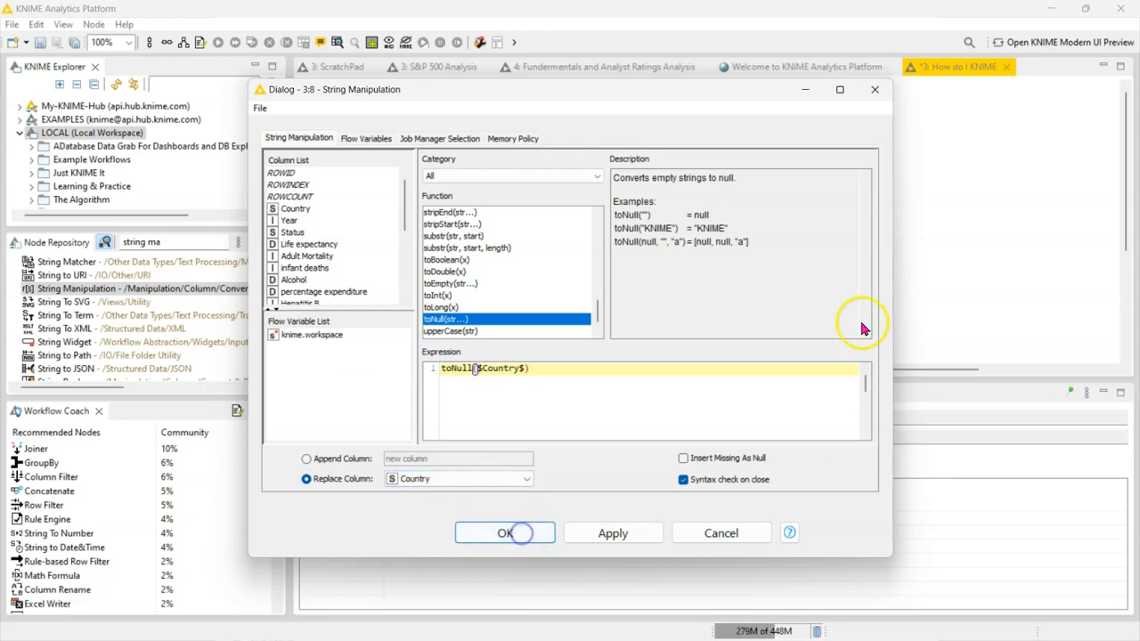
Execute the String Manipulation node and open its appended table
left_click(217, 42)
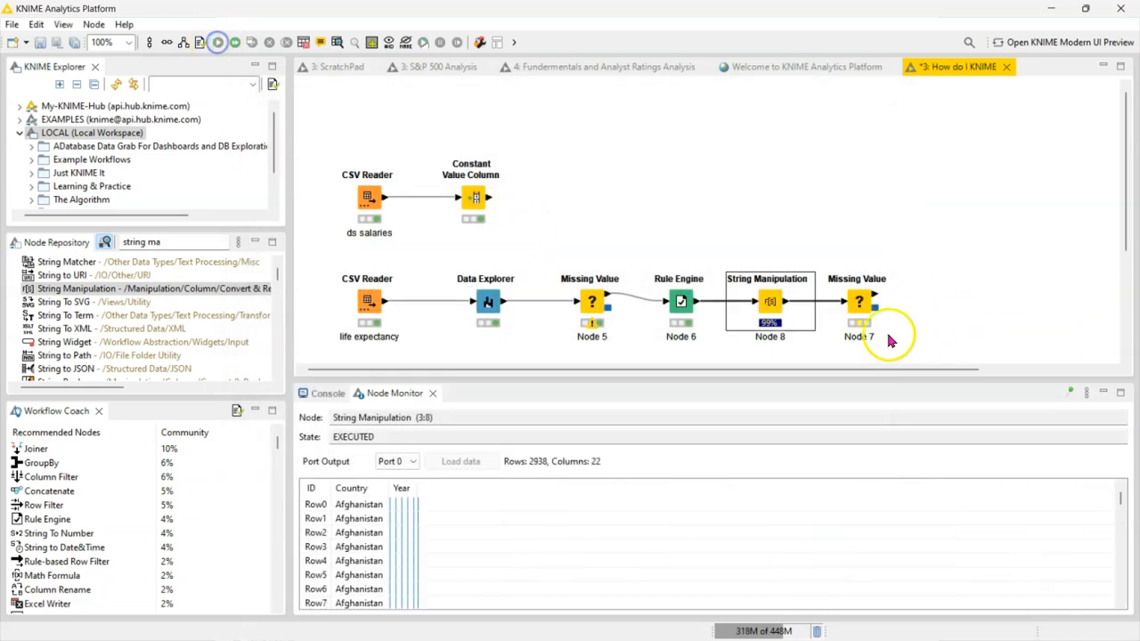
right_click(781, 292)
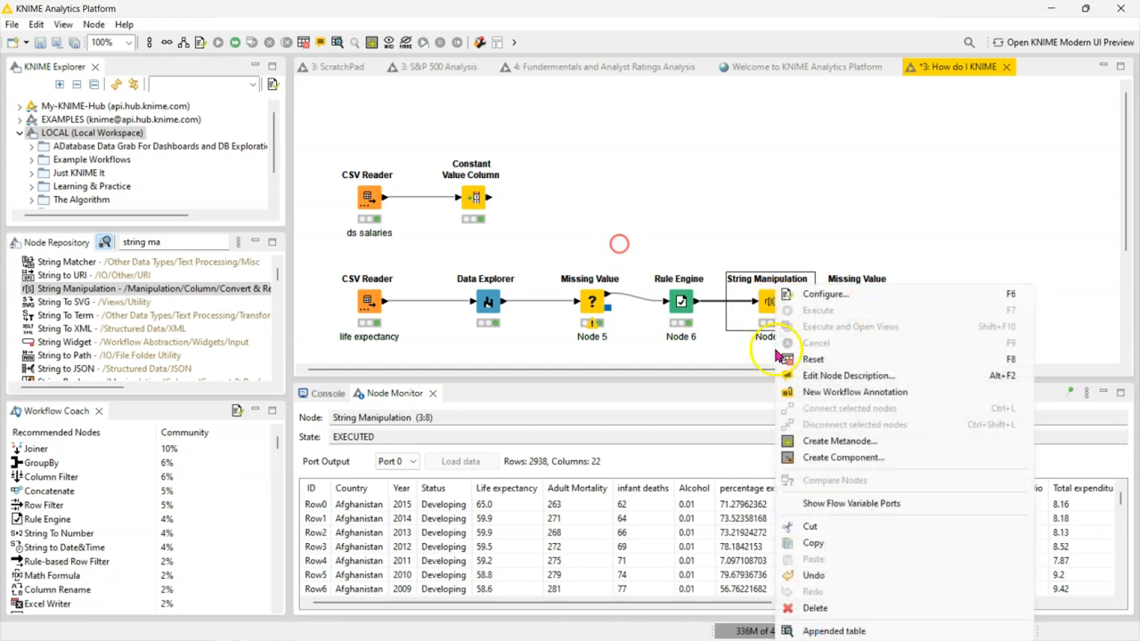
left_click(802, 630)
Examine the formerly blank Country cells between Albania and Angola in the appended table, and close it
scroll(217, 405, "down", 3)
scroll(217, 392, "down", 4)
left_click_drag(201, 252, 202, 453)
left_click(189, 275)
left_click(204, 383)
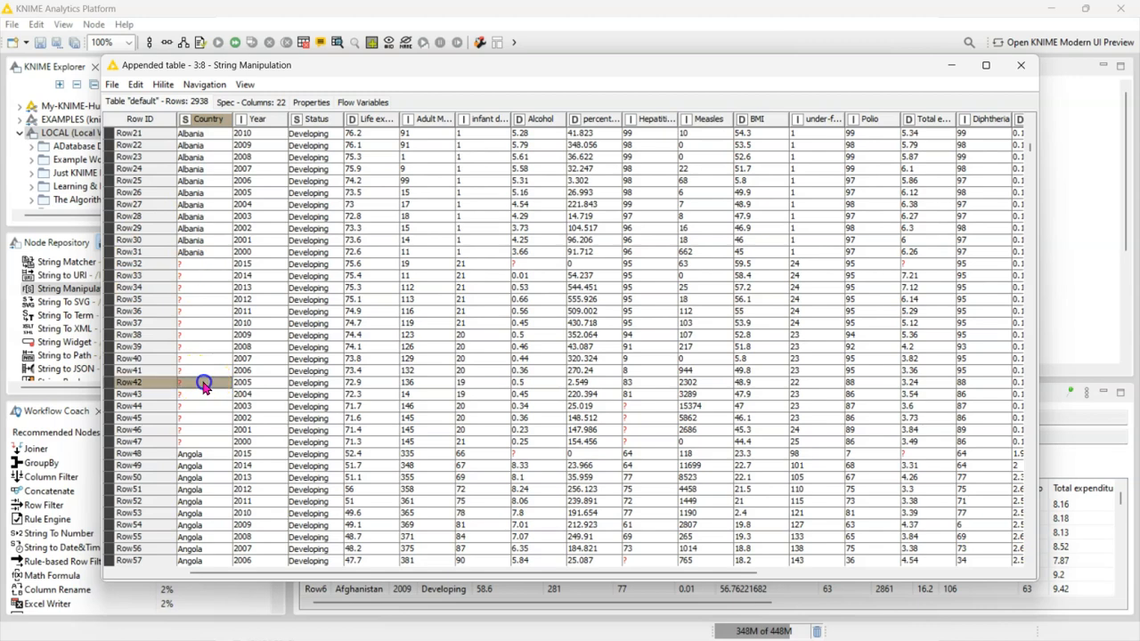
left_click(201, 441)
left_click(1021, 69)
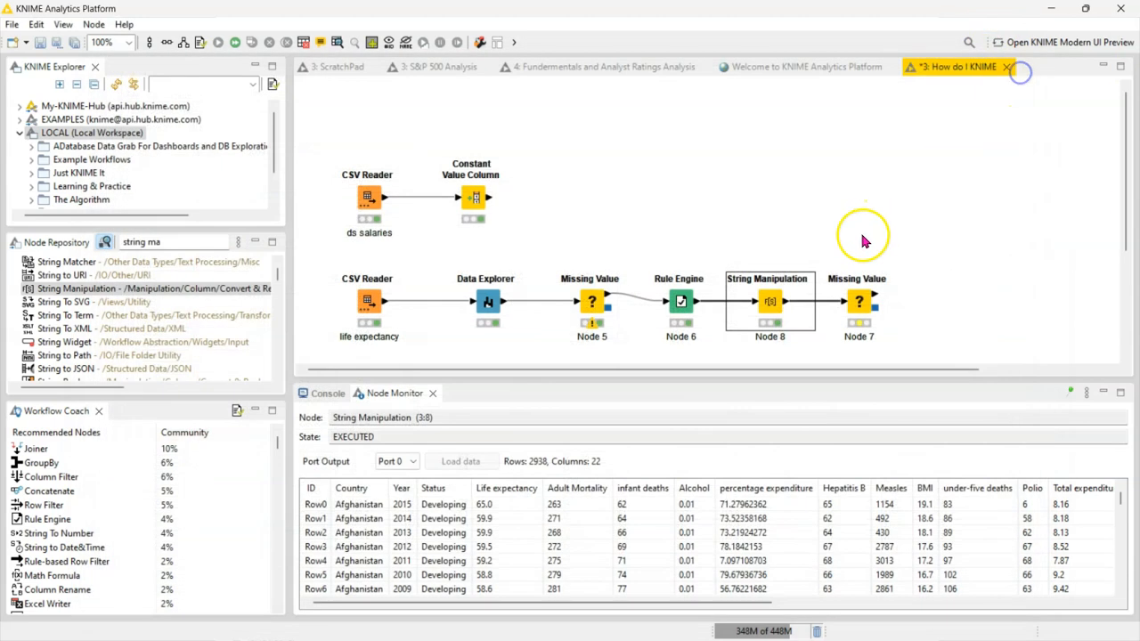
Execute the second Missing Value node and compare its output row count with that of the String Manipulation node
left_click(866, 303)
left_click(219, 42)
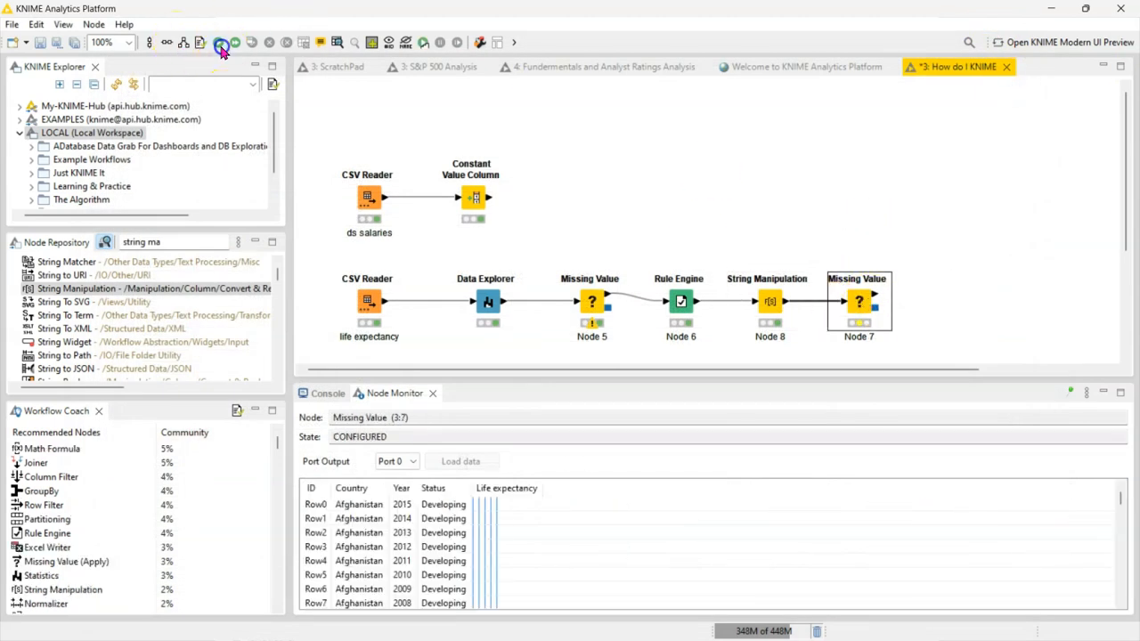
left_click(756, 303)
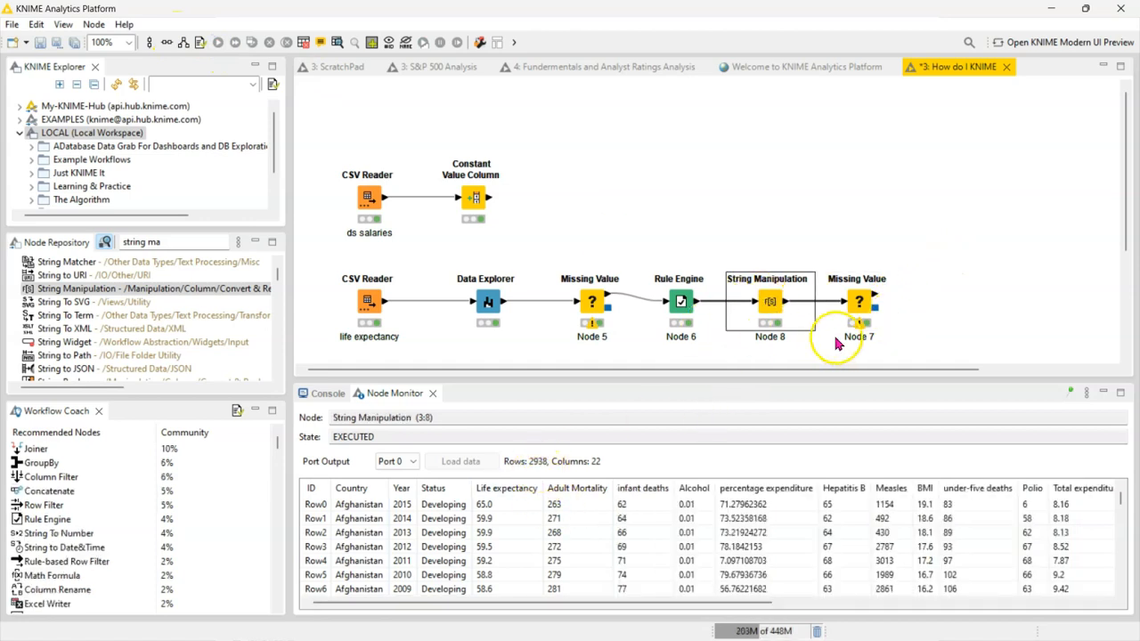
left_click(860, 303)
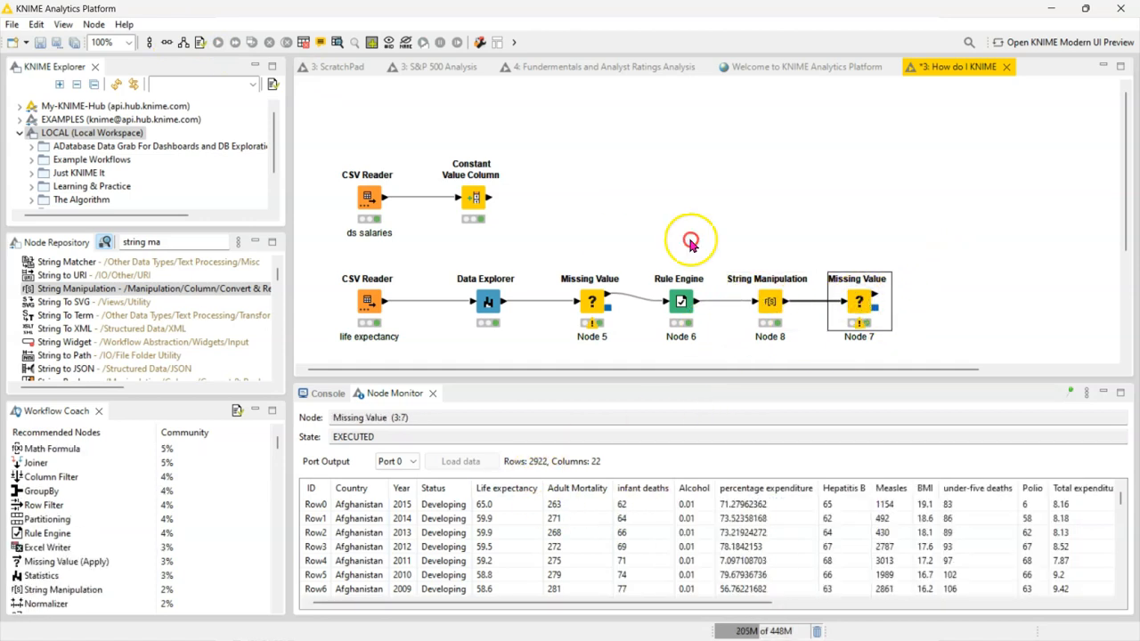
Check the Country column in the second Missing Value node's output table for remaining missing entries, and close the table
right_click(877, 307)
left_click(931, 614)
scroll(375, 389, "down", 20)
scroll(221, 425, "up", 20)
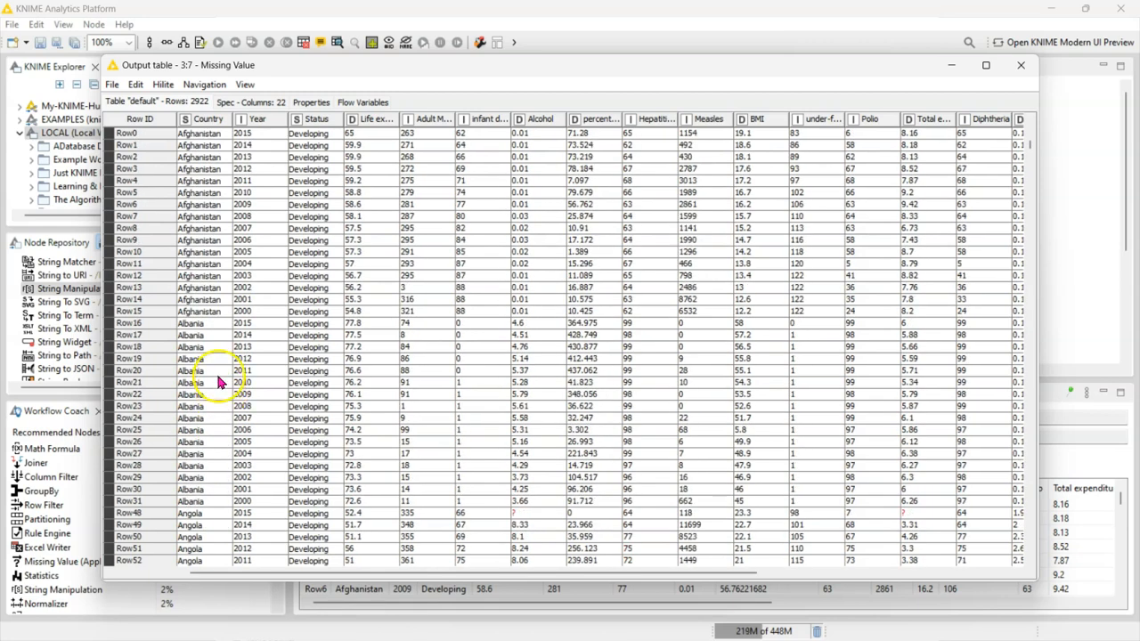
left_click(1020, 71)
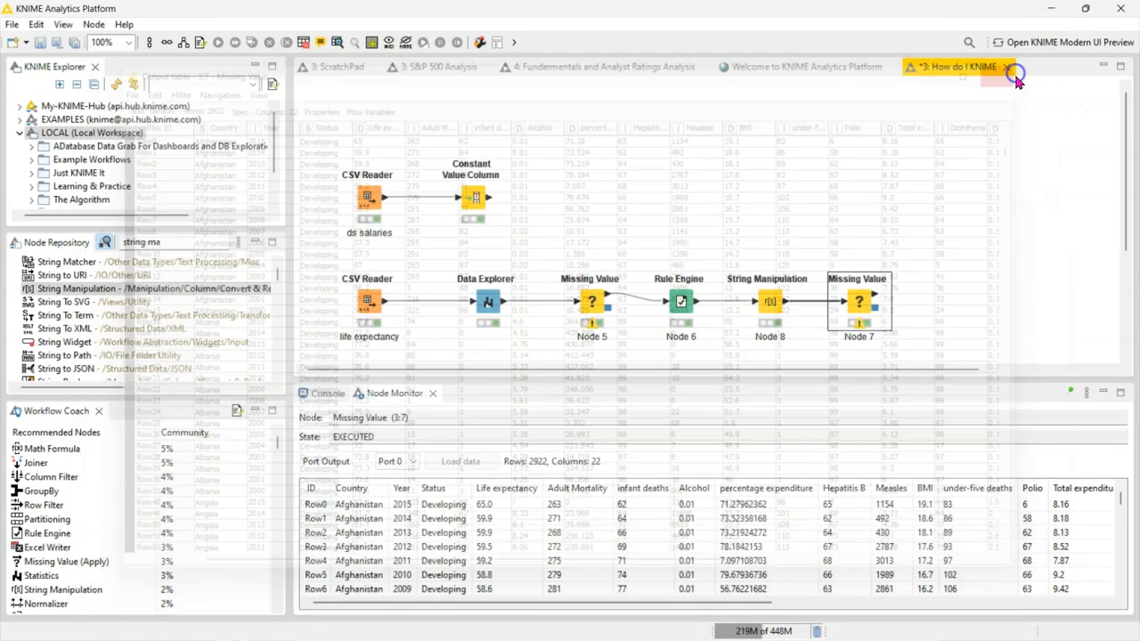